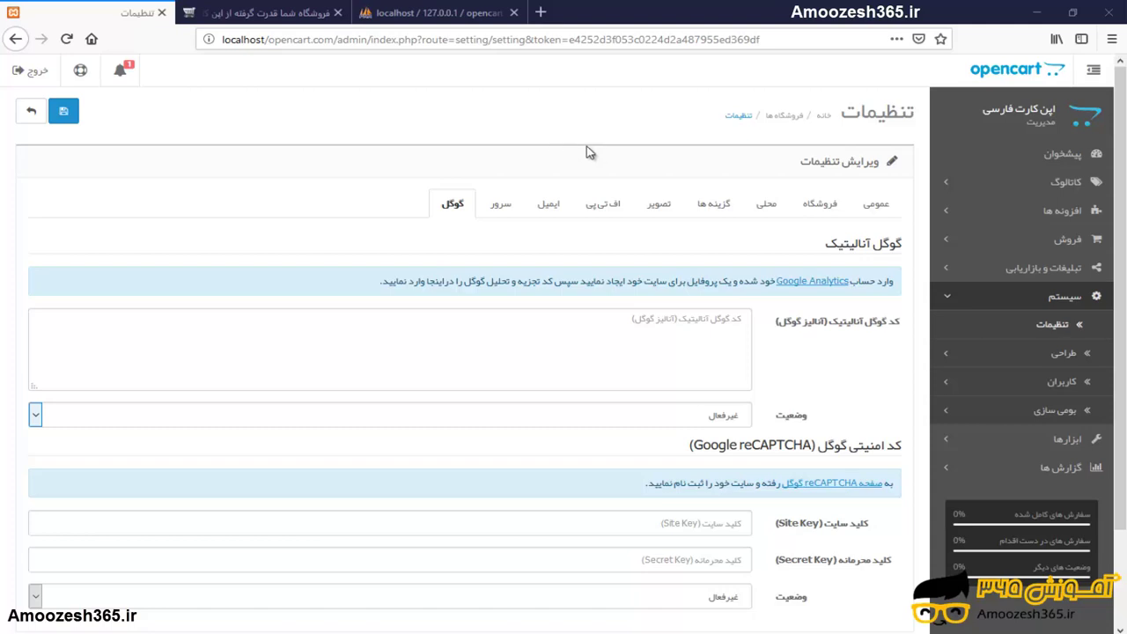
Step: Open the Google Analytics link in a new tab, then focus the empty Analytics code field
scroll(473, 180, "down", 2)
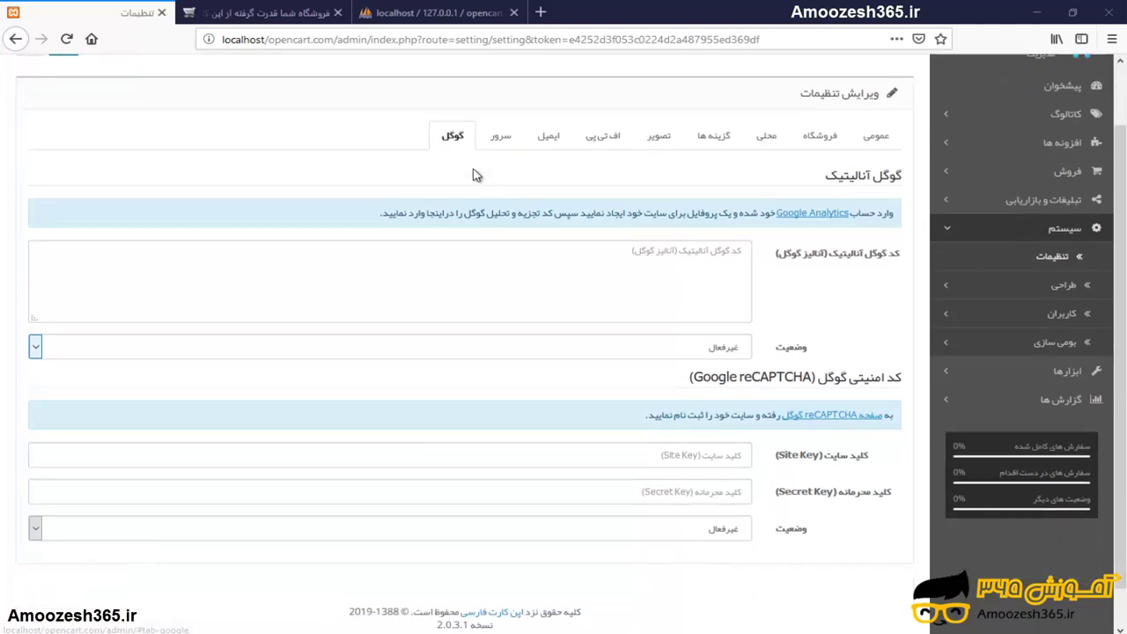
scroll(471, 167, "down", 1)
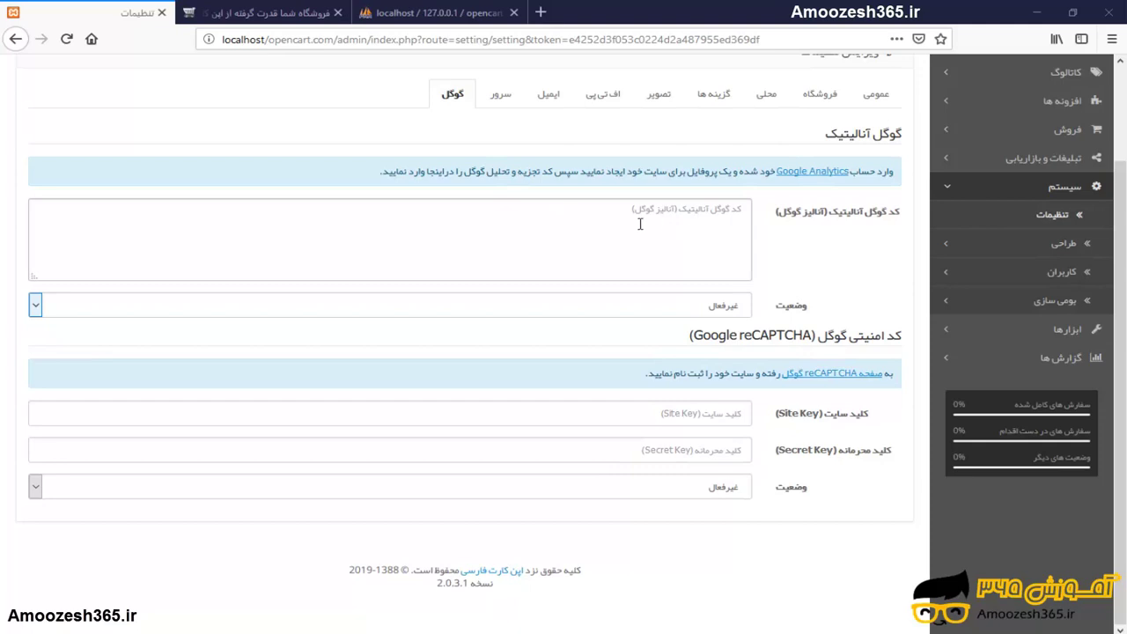
scroll(595, 213, "up", 2)
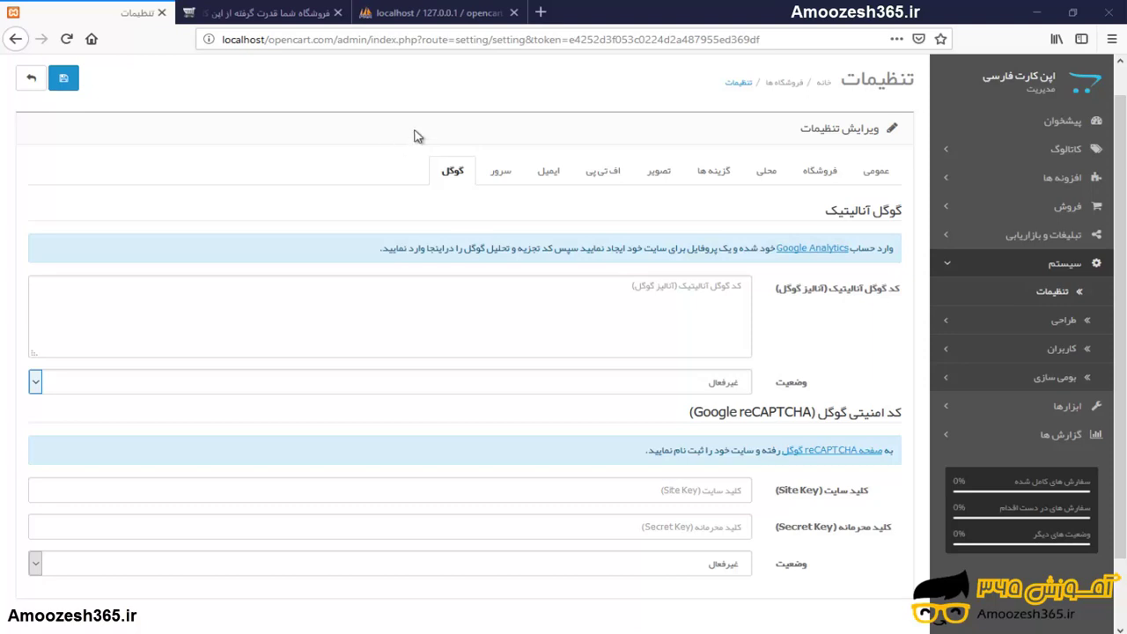
right_click(792, 250)
left_click(825, 261)
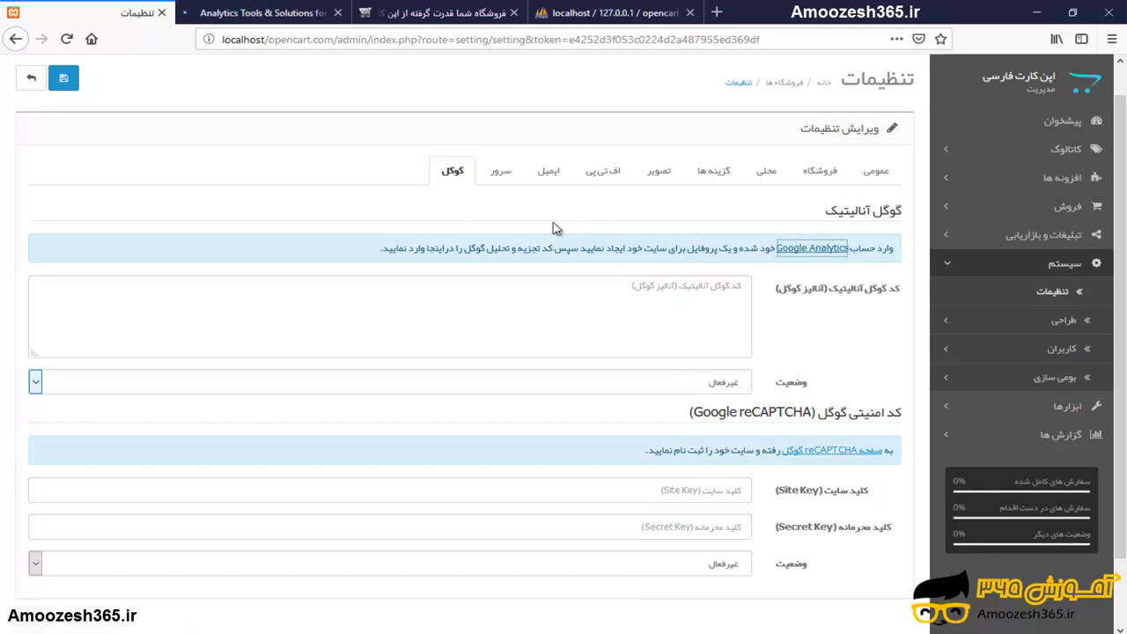
left_click(687, 294)
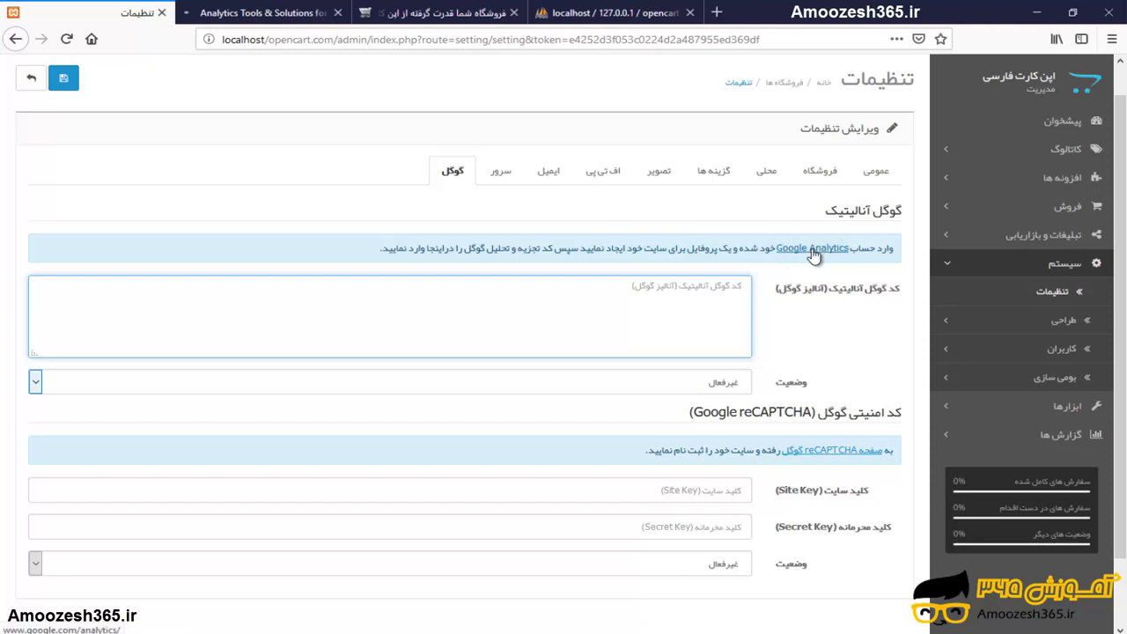
Step: On the Analytics Tools & Solutions page, start the free sign-up, which hits a 403 error
left_click(264, 12)
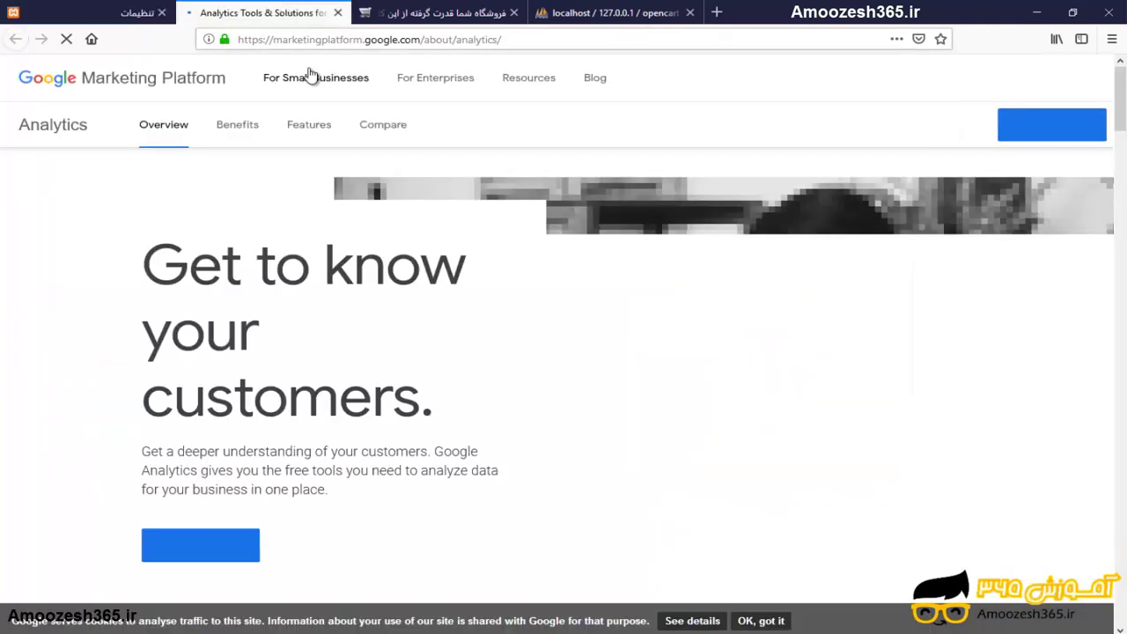
left_click(214, 555)
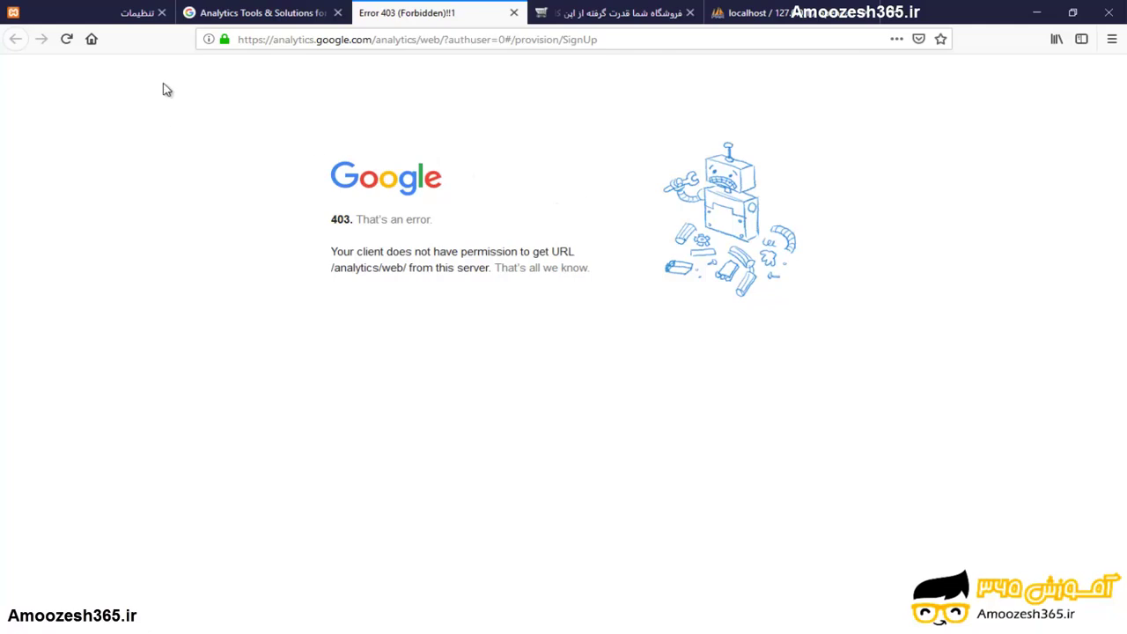
Step: Reload the 403 Forbidden page so the Google sign-in prompt appears
left_click(66, 39)
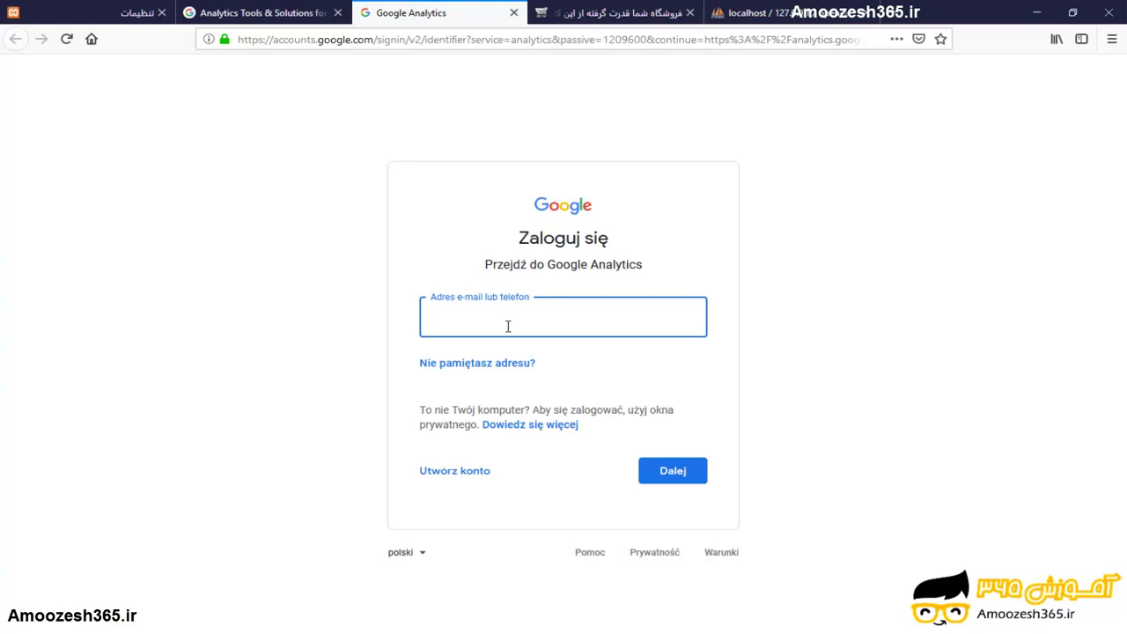
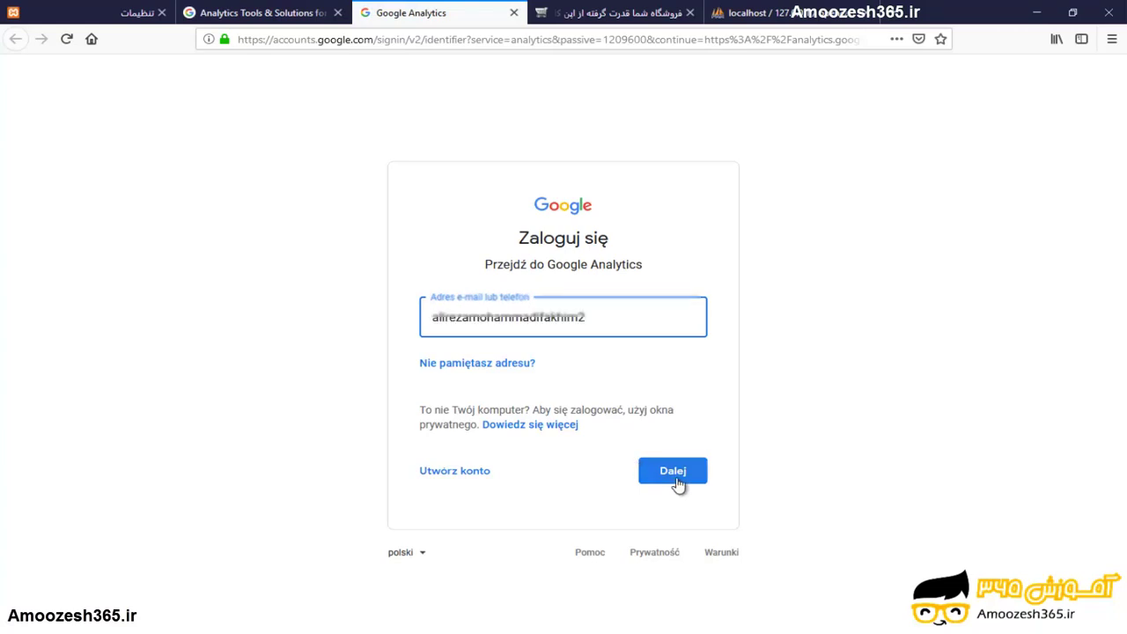
Step: Sign in with the account e-mail and password, decline saving it, and enter the SMS verification code
left_click(677, 481)
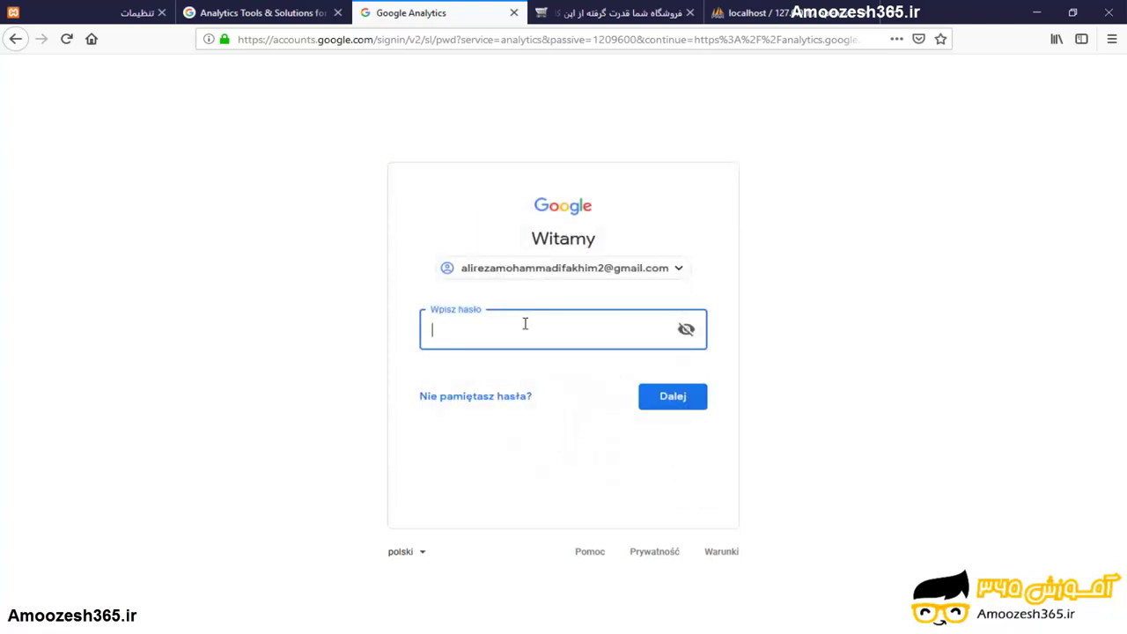
key("ctrl+v")
left_click(690, 399)
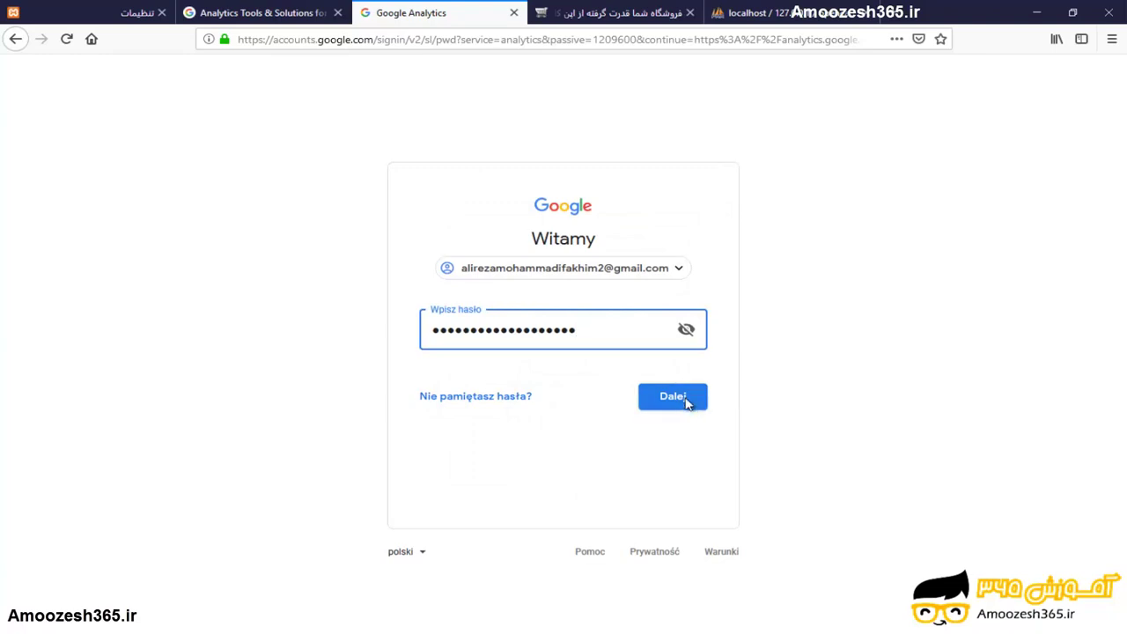
left_click(412, 170)
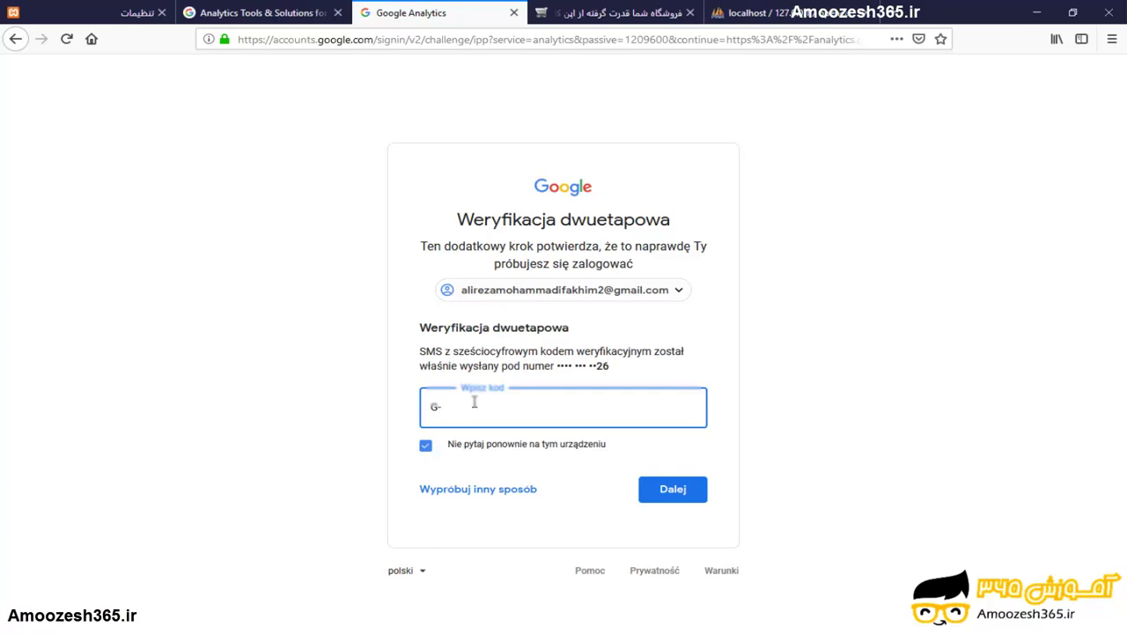
left_click(683, 492)
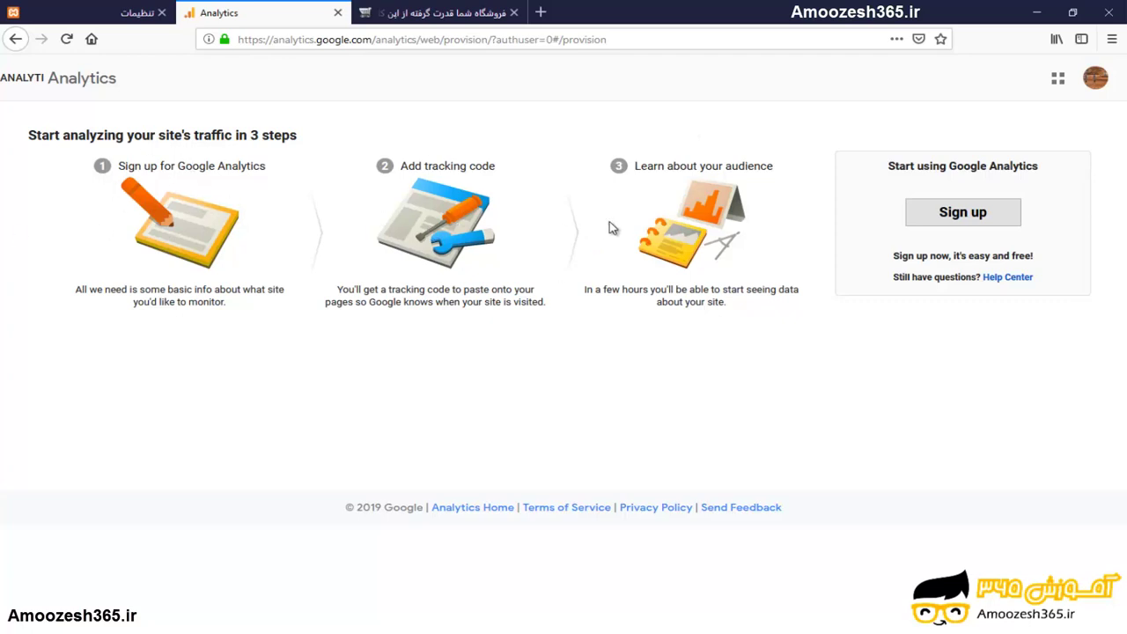
Step: Start sign-up with account name opencart, website name 'فروشگاه اینترنتی opencart' and URL opencart.com
left_click(975, 220)
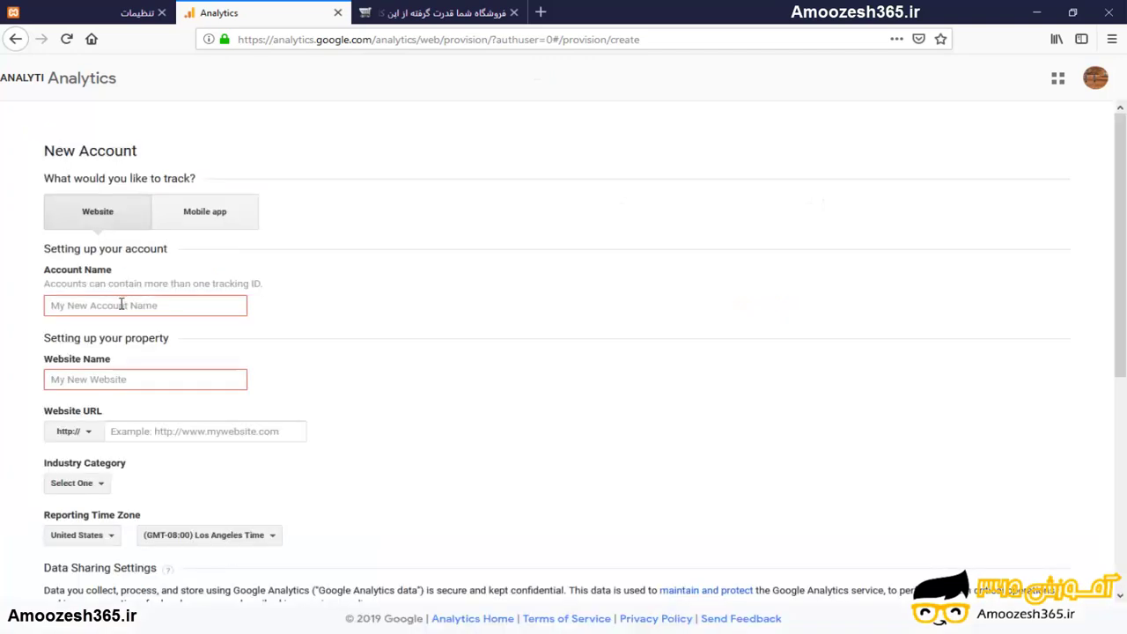
left_click(122, 304)
type("opencart")
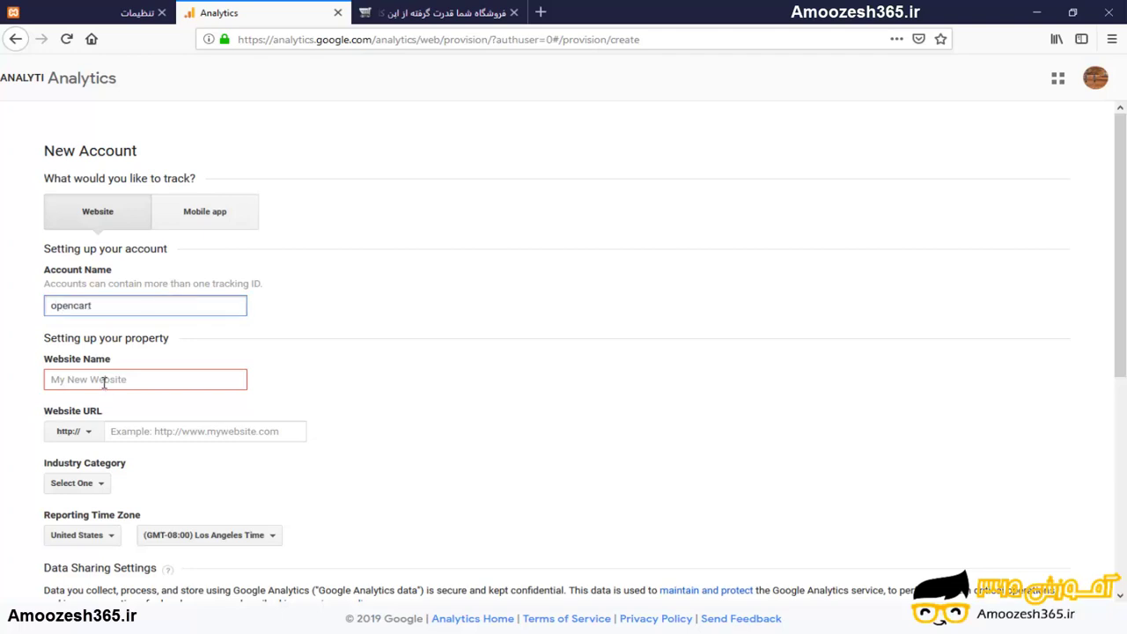
left_click(104, 380)
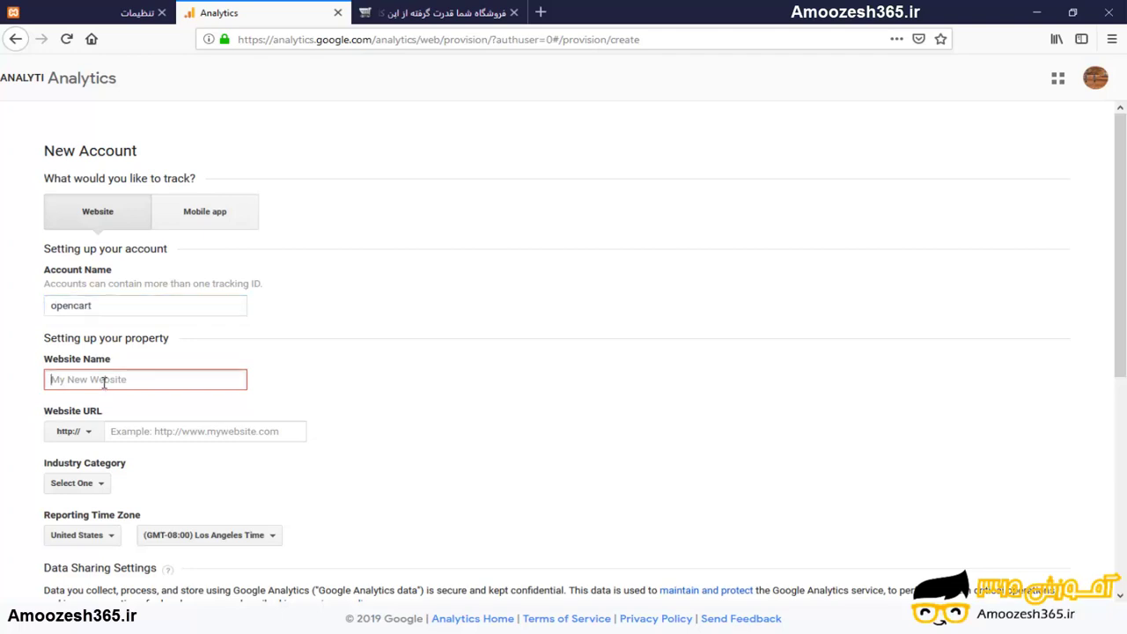
type("گاه اینترنتی o")
left_click(185, 434)
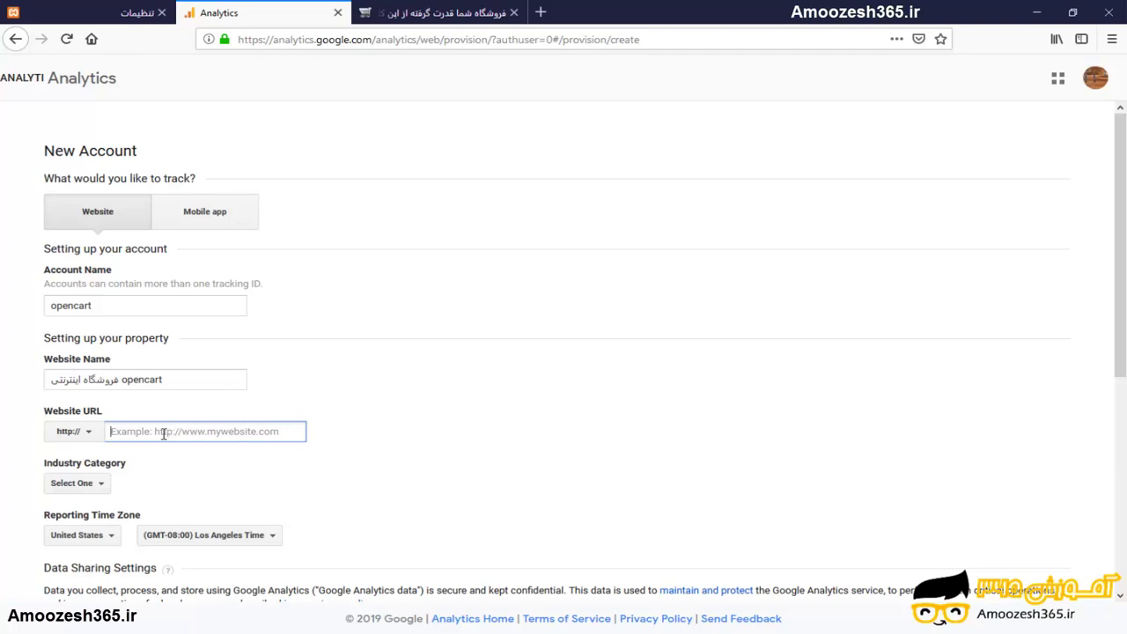
type("opencart.com")
Step: Leave Industry Category unchosen and keep the Los Angeles reporting time zone
left_click(102, 486)
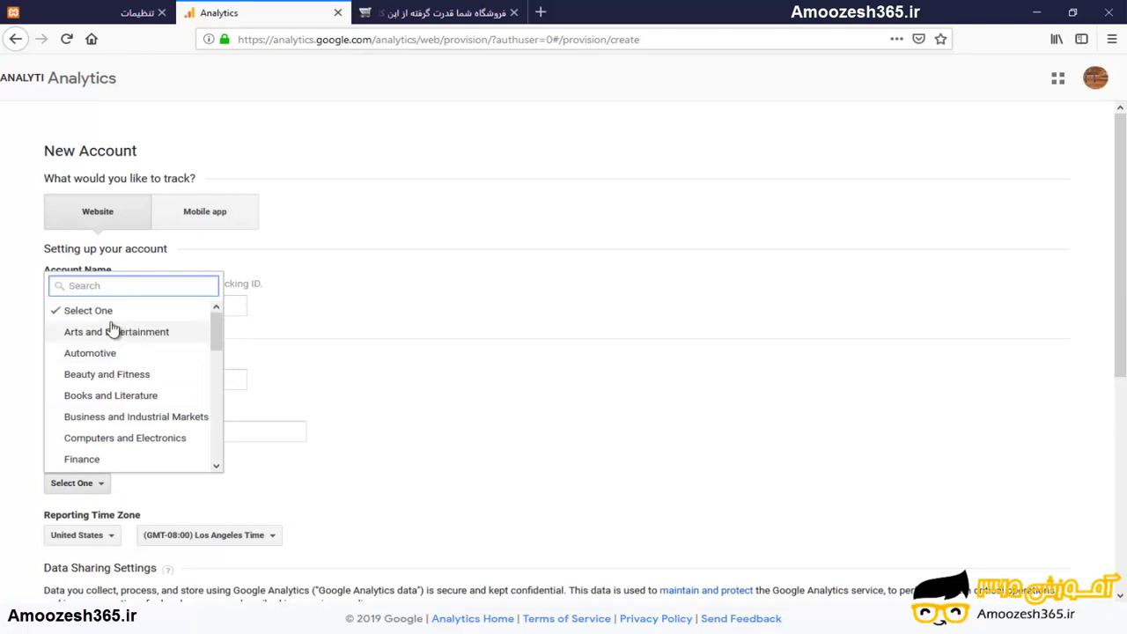
left_click(270, 488)
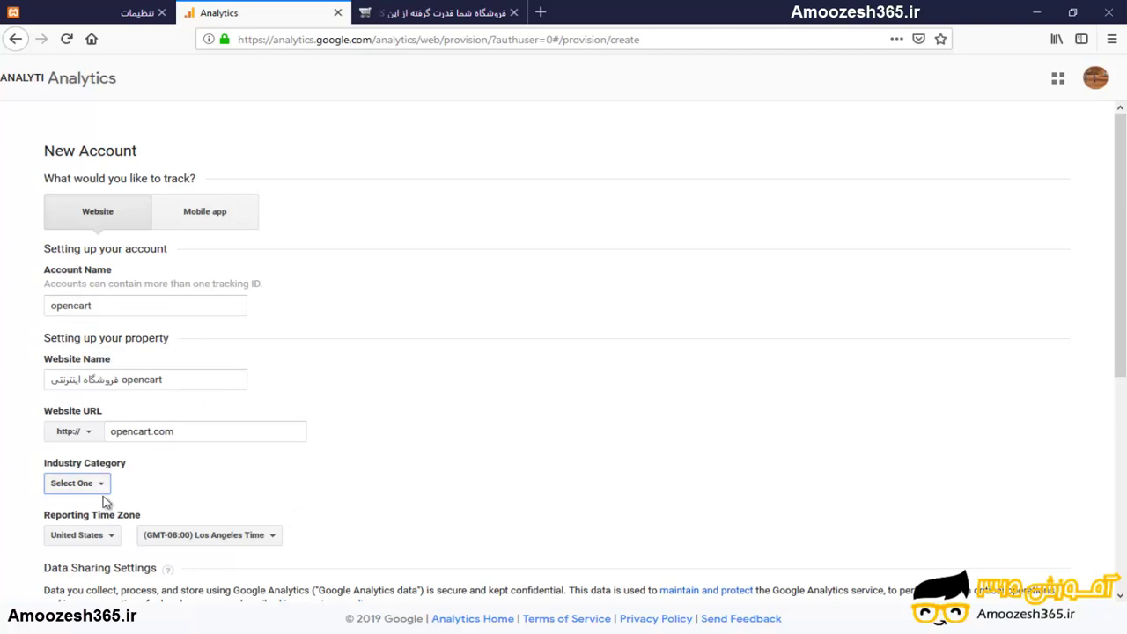
scroll(103, 501, "down", 2)
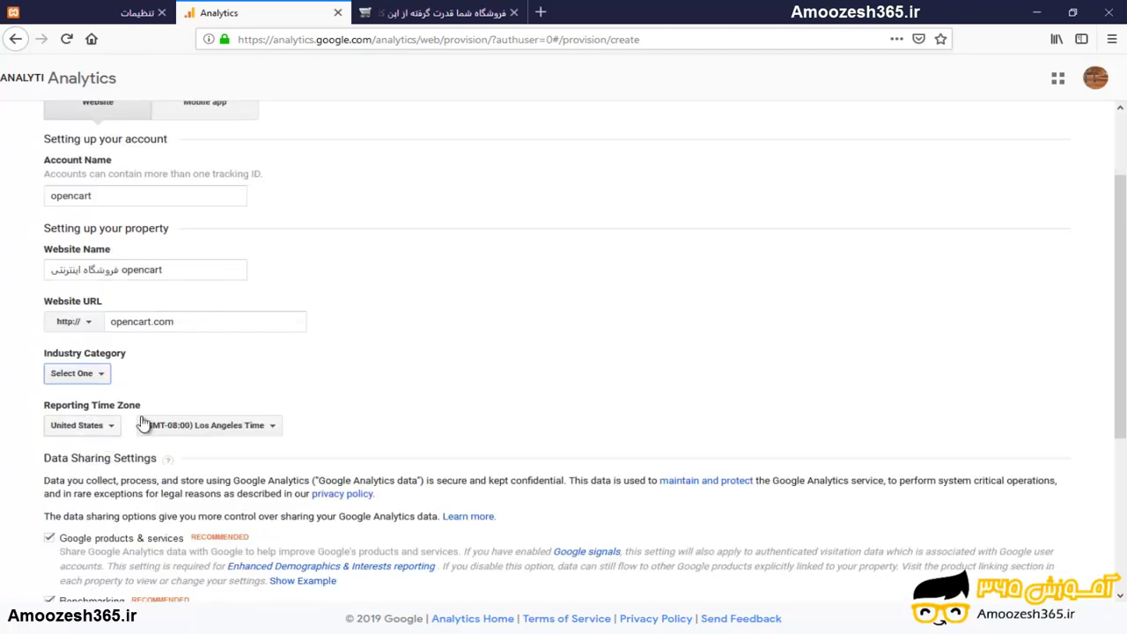
left_click(252, 428)
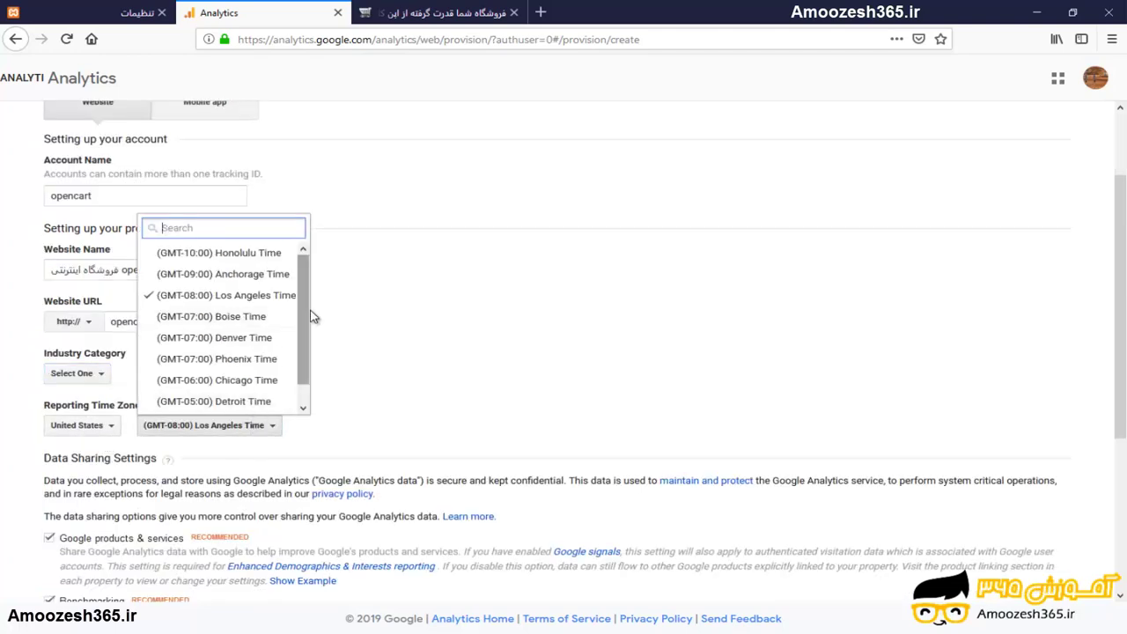
scroll(303, 357, "down", 1)
scroll(308, 317, "up", 1)
left_click(329, 416)
scroll(317, 413, "down", 2)
scroll(306, 406, "down", 3)
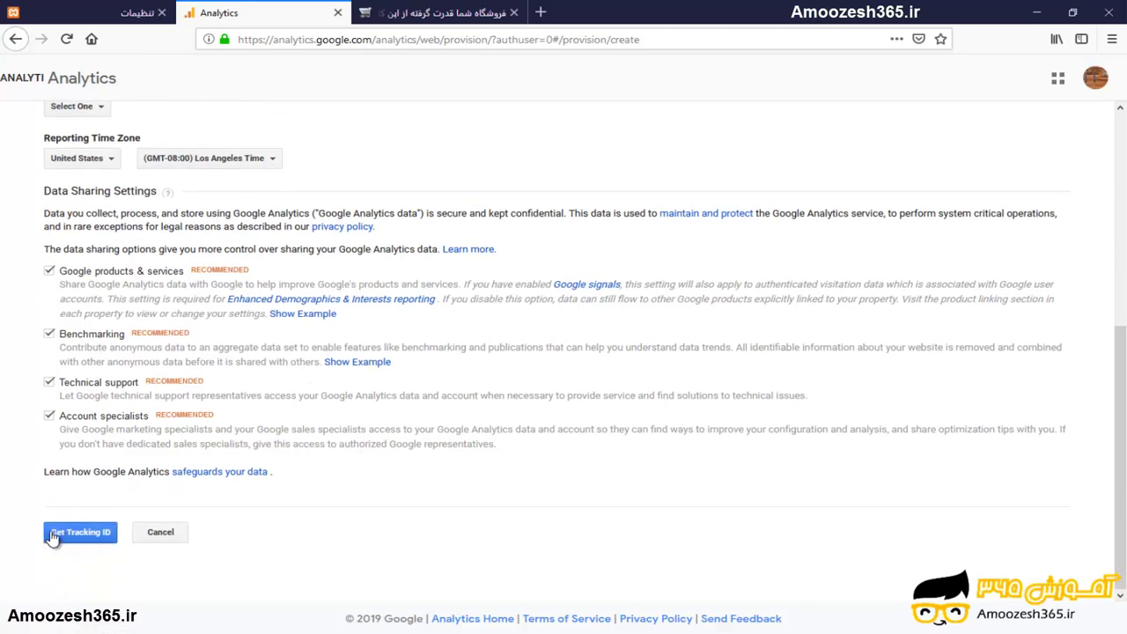
Step: Create the account, dismiss the app promotion, and open Tracking Info > Tracking Code
left_click(84, 534)
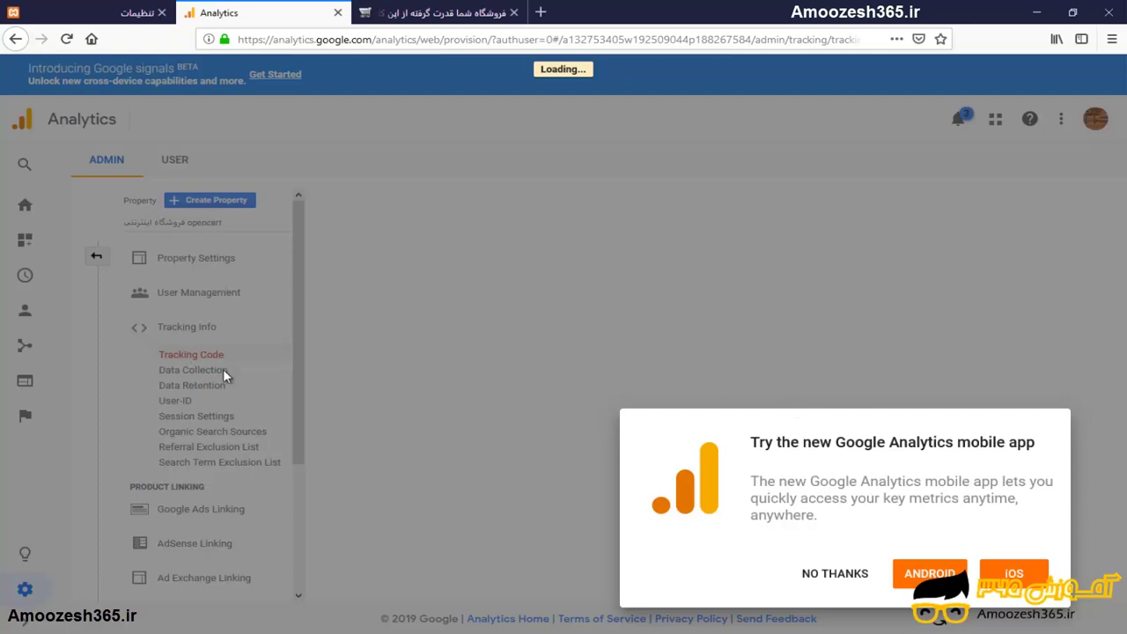
left_click(834, 573)
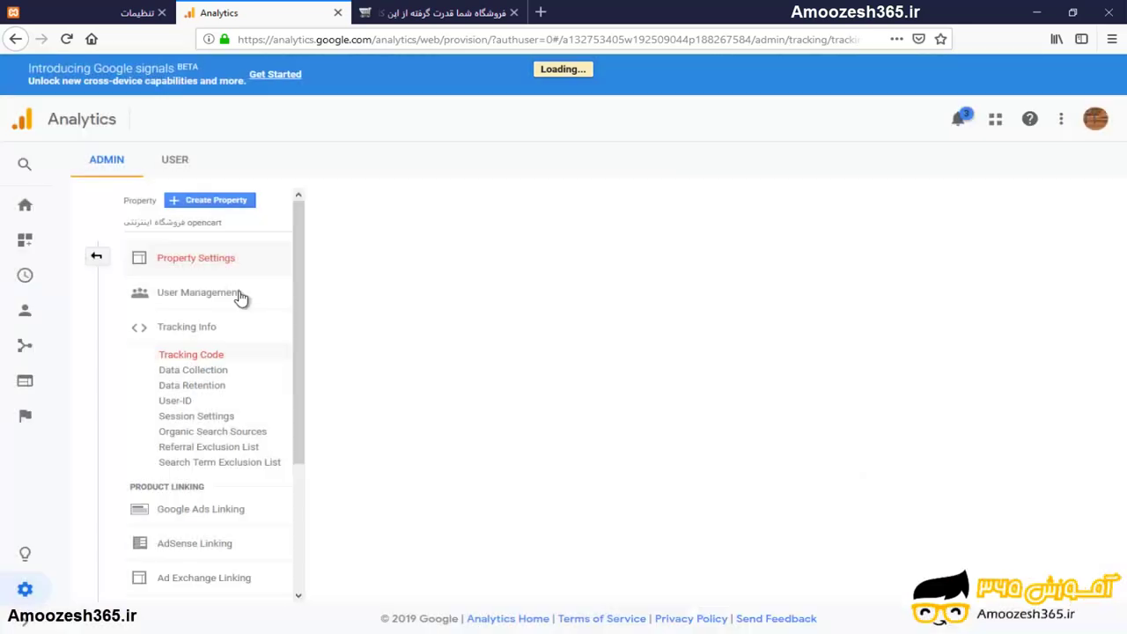
left_click(178, 339)
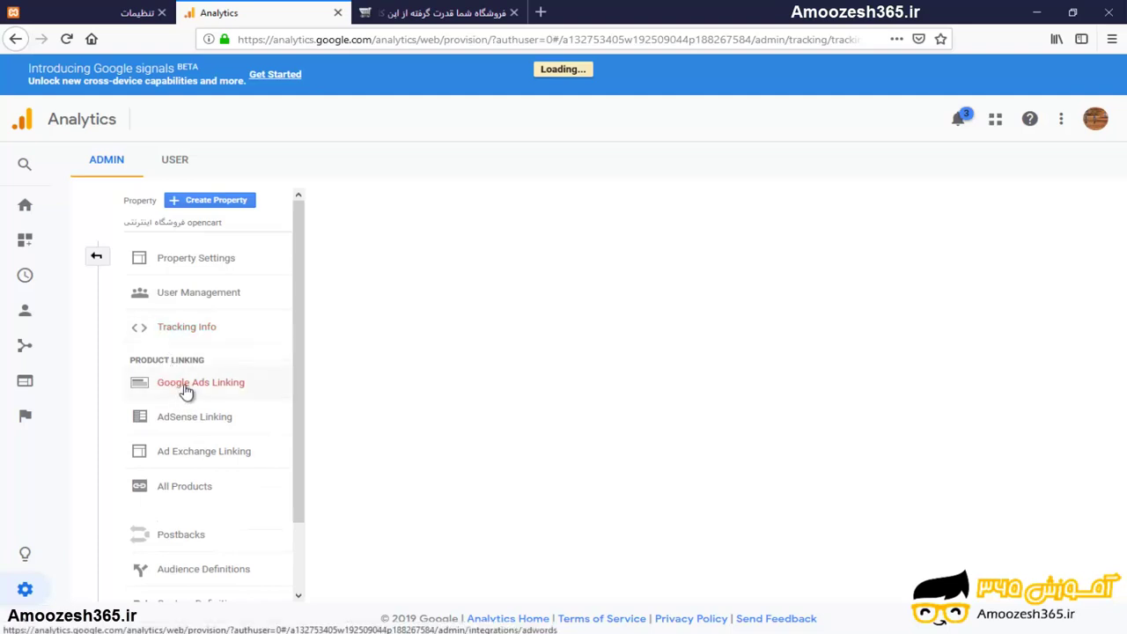
left_click(186, 333)
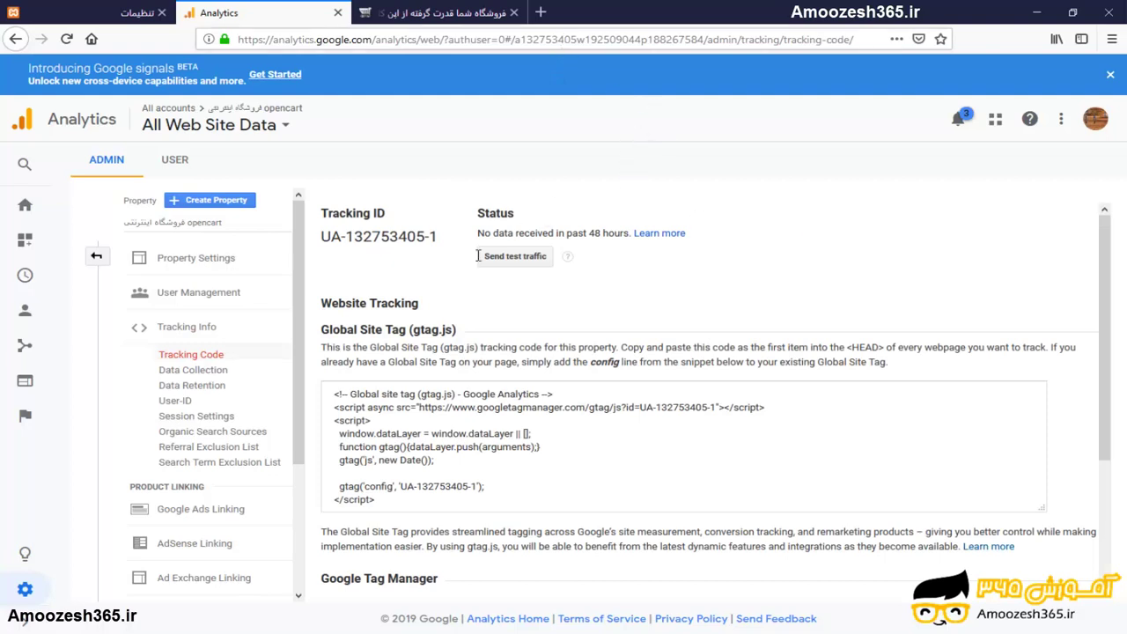
Step: Select and copy the full gtag.js Global Site Tag snippet, then return to OpenCart
scroll(458, 352, "down", 2)
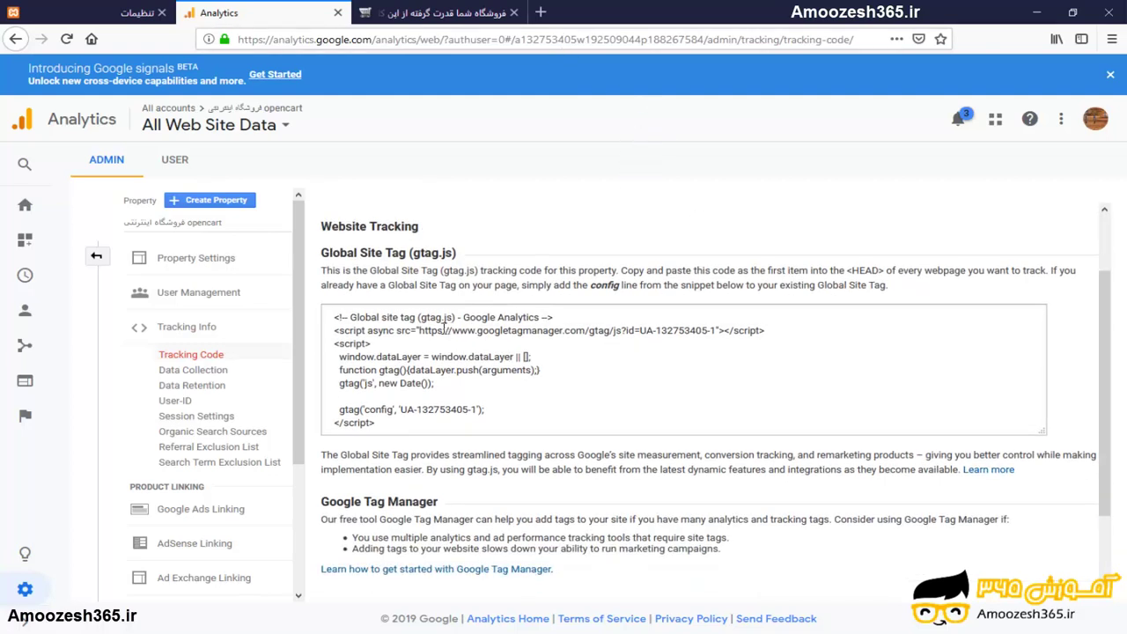
left_click_drag(393, 423, 323, 310)
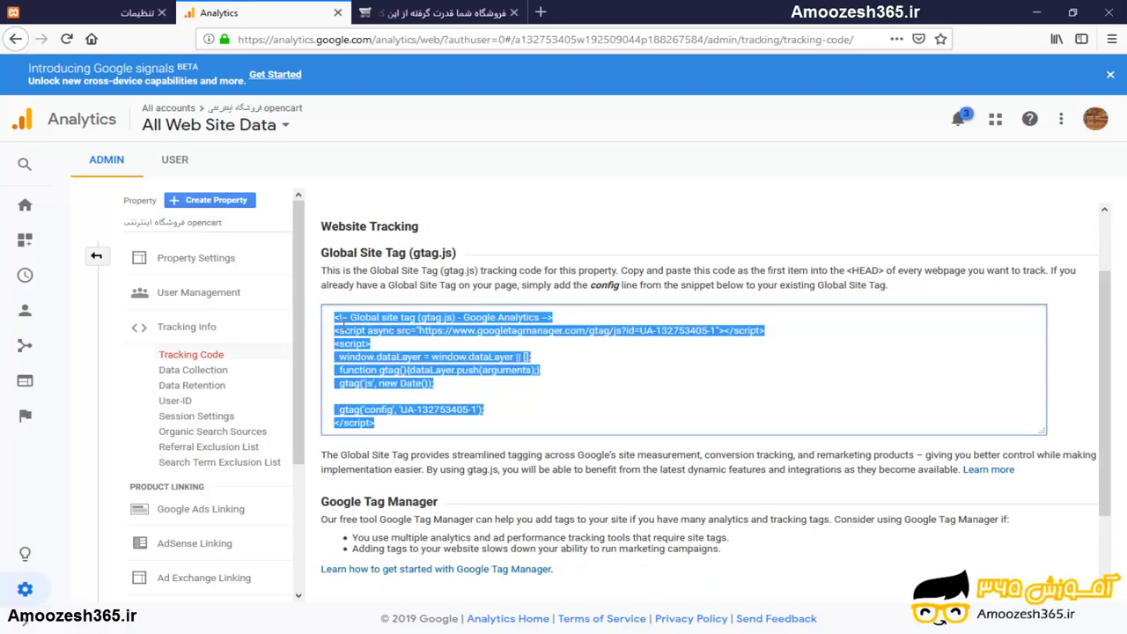
right_click(343, 325)
left_click(374, 373)
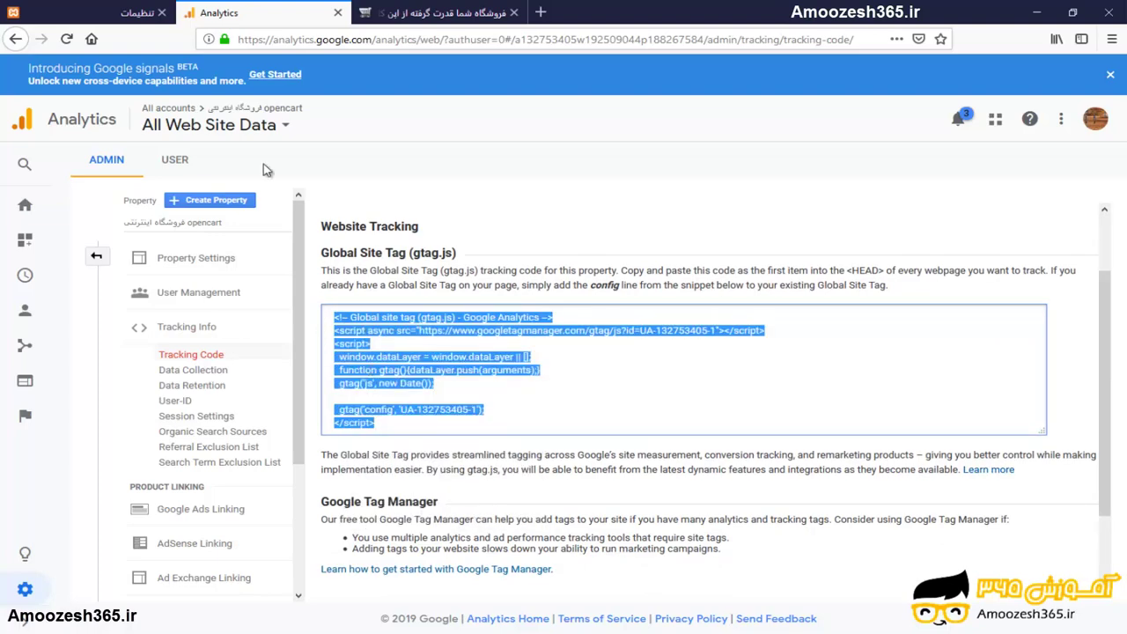
left_click(102, 12)
Step: Paste the tracking snippet into the Analytics code field and set its status to فعال
left_click(673, 308)
key("ctrl+v")
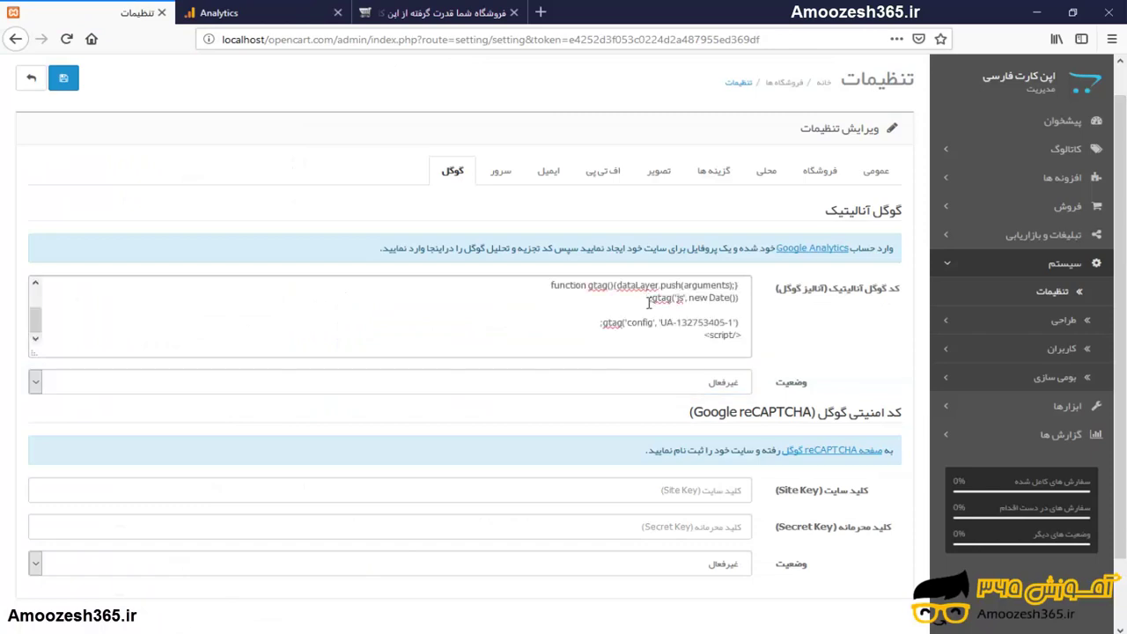
left_click(679, 380)
left_click(686, 403)
scroll(673, 352, "down", 2)
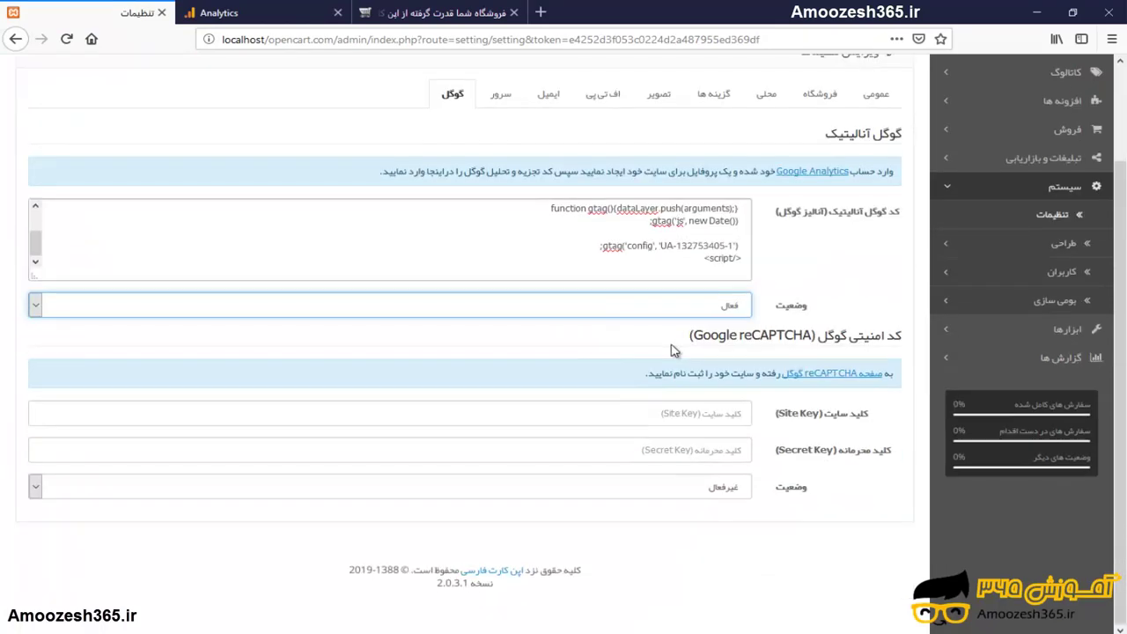
Step: Open the Google reCAPTCHA link from the OpenCart settings in a new tab
left_click(220, 12)
left_click(493, 353)
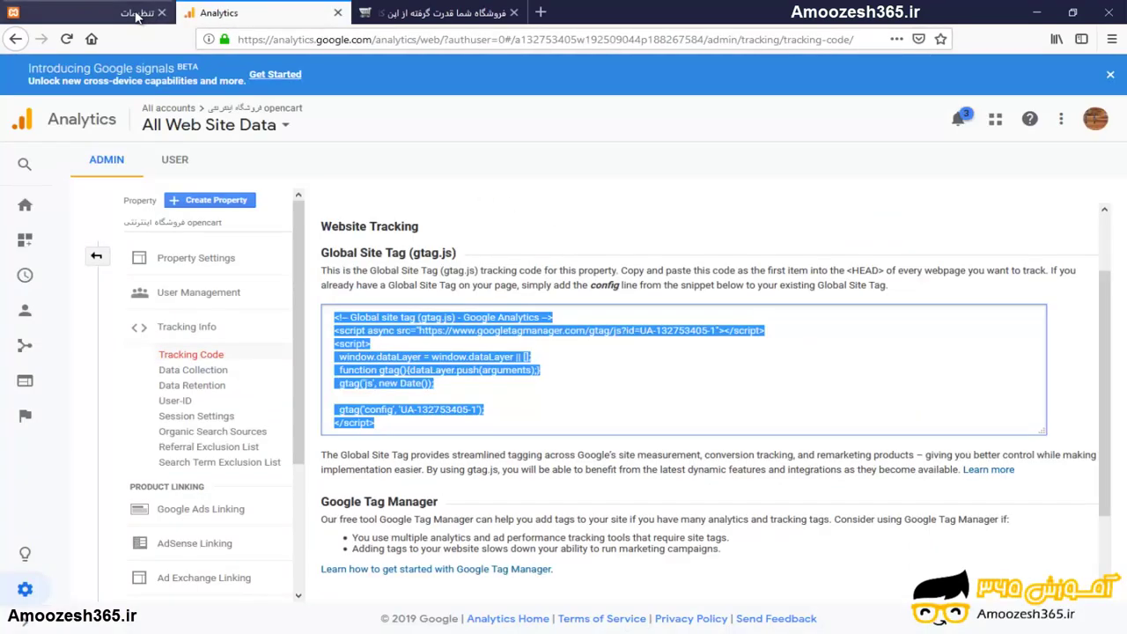
left_click(136, 12)
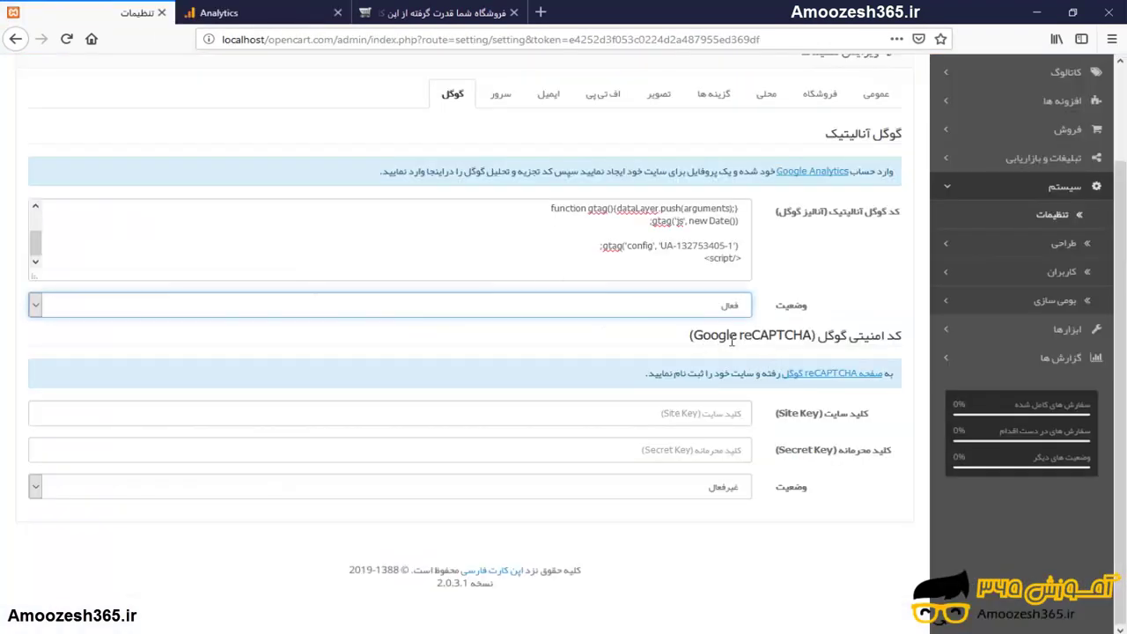
left_click_drag(702, 335, 776, 336)
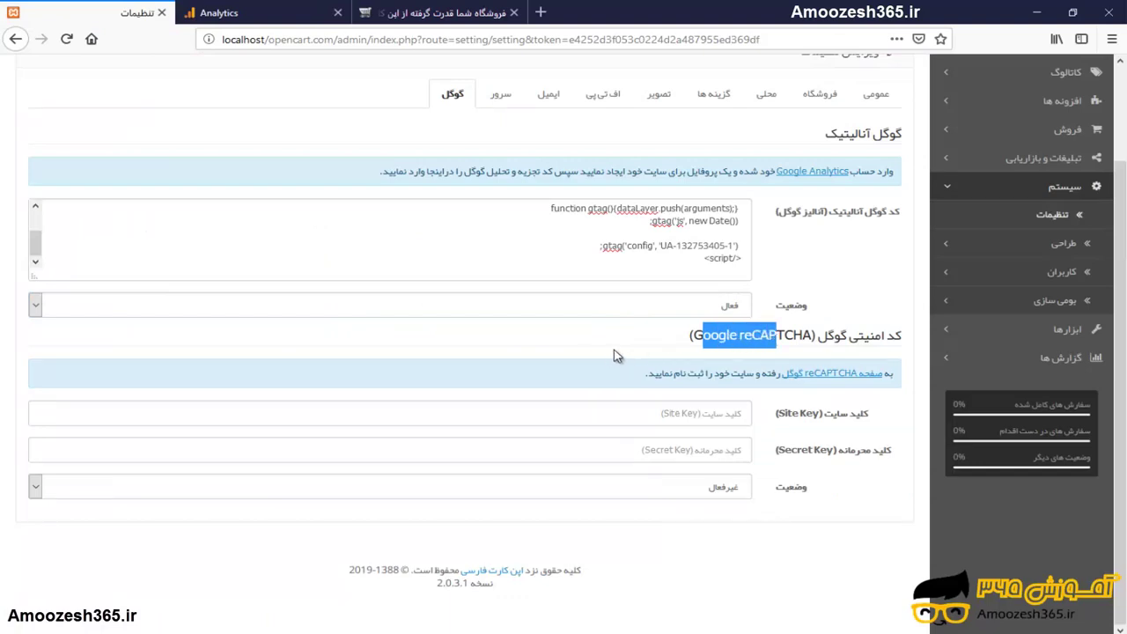
left_click(699, 342)
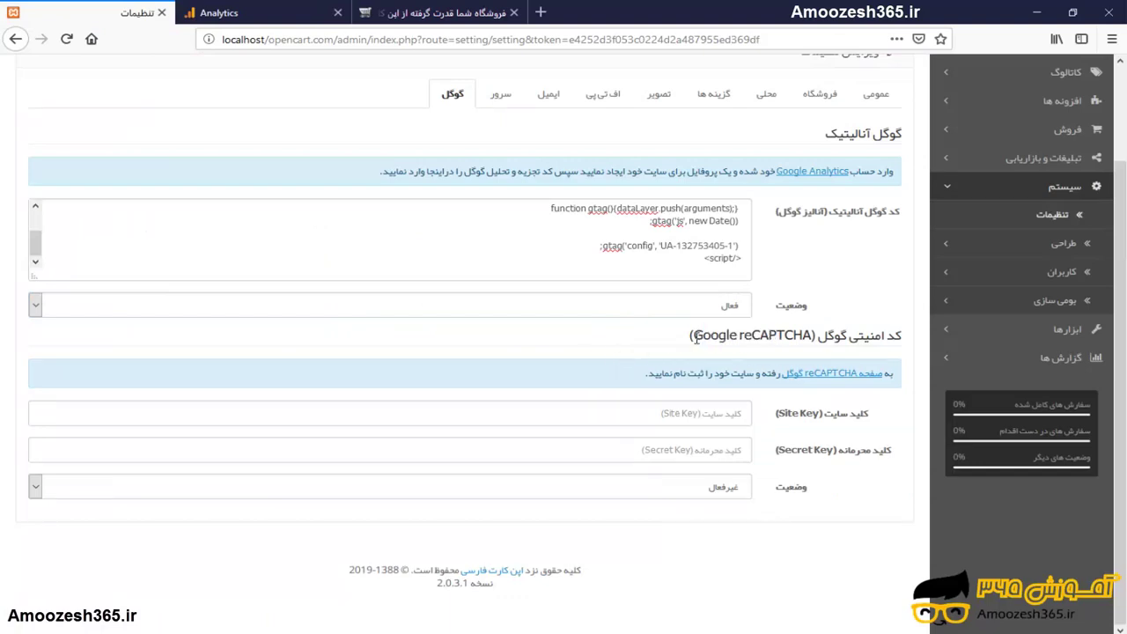
left_click(280, 9)
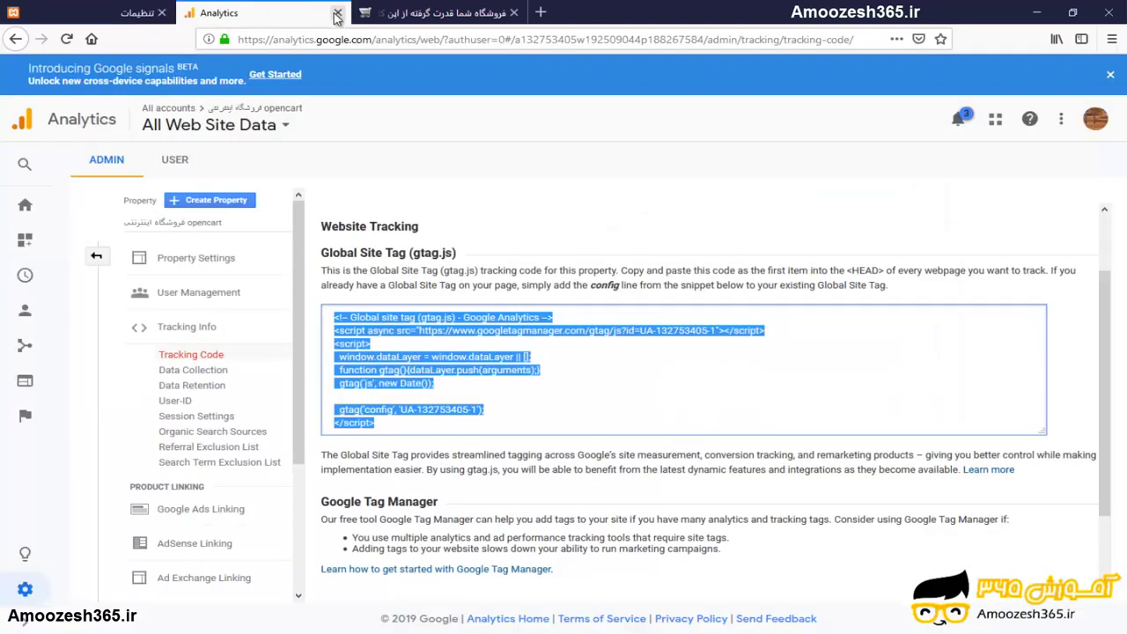
left_click(136, 12)
right_click(832, 375)
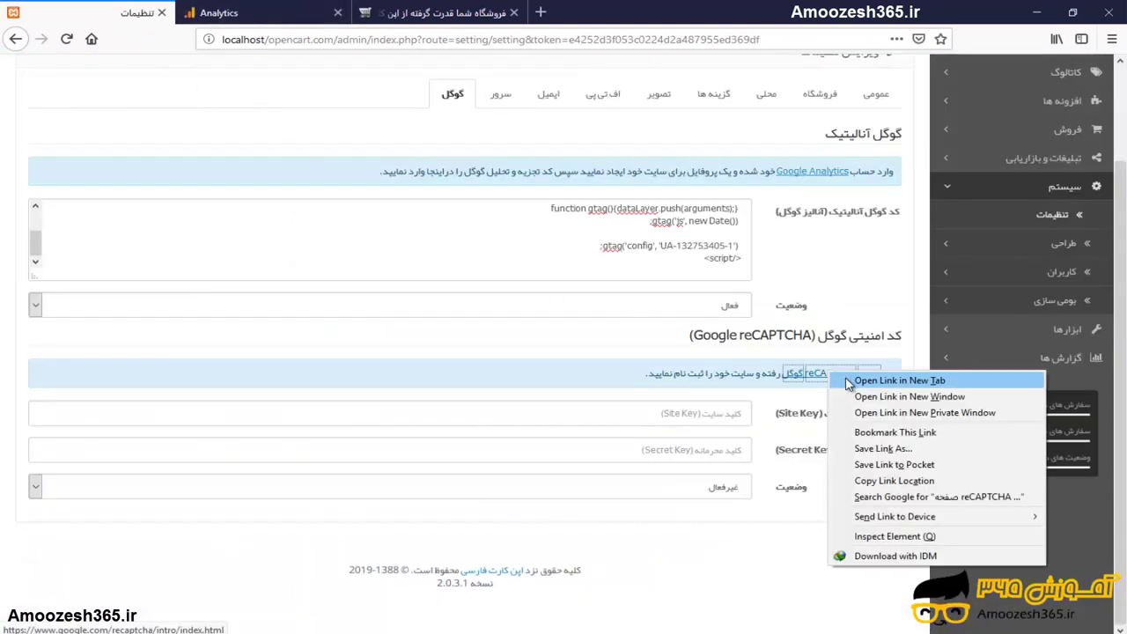
left_click(841, 382)
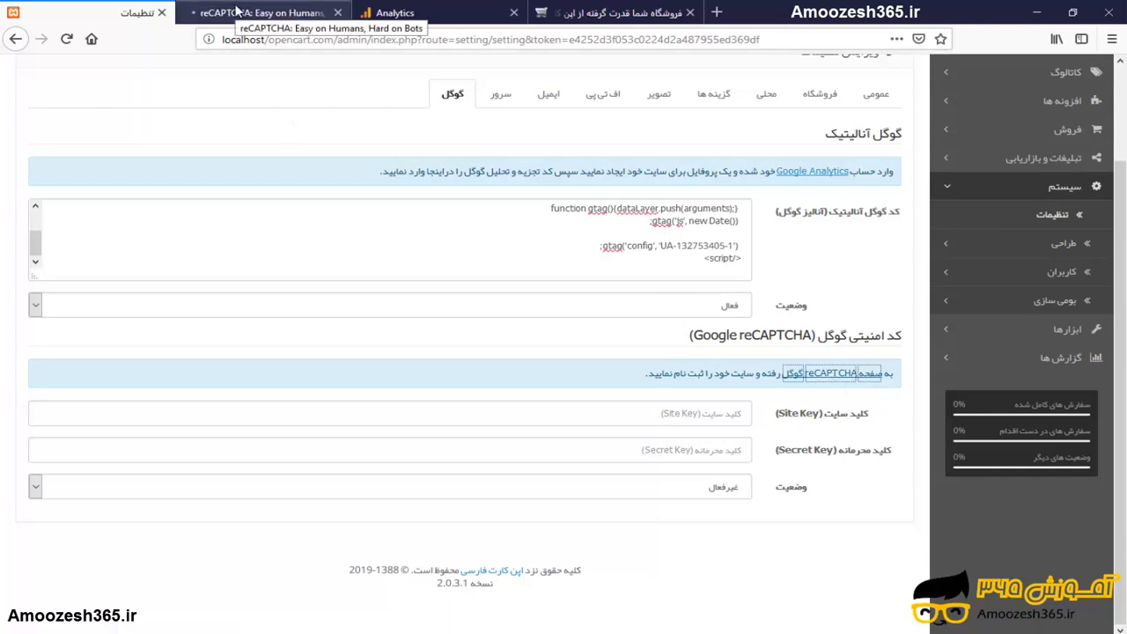
Step: On the reCAPTCHA admin page, enter a label for the new site
left_click(846, 382)
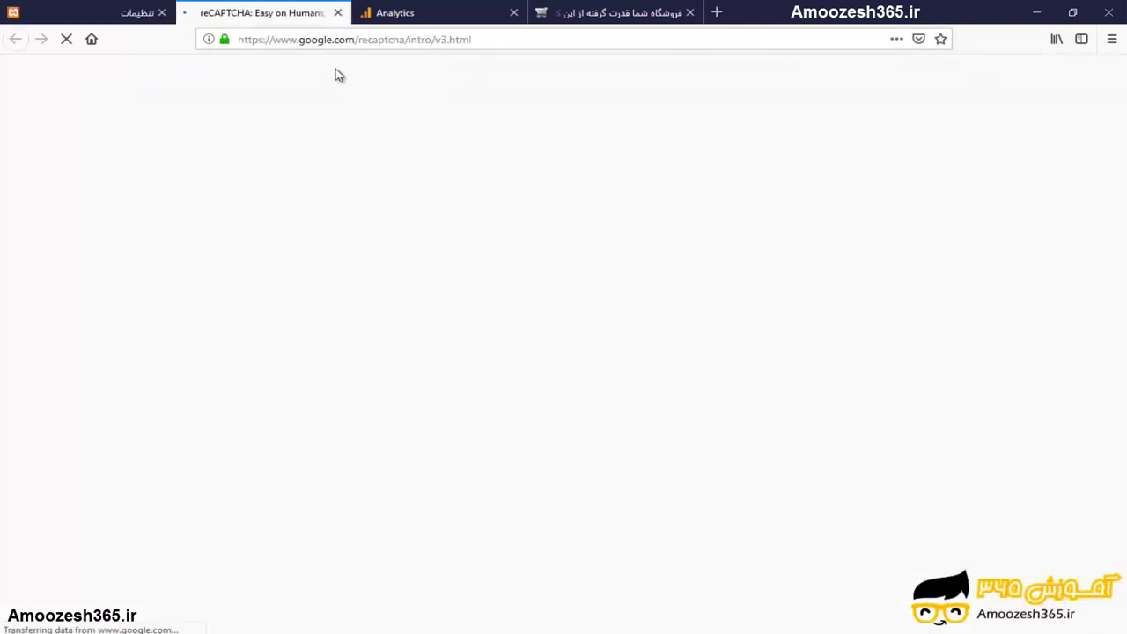
left_click(110, 14)
left_click(226, 9)
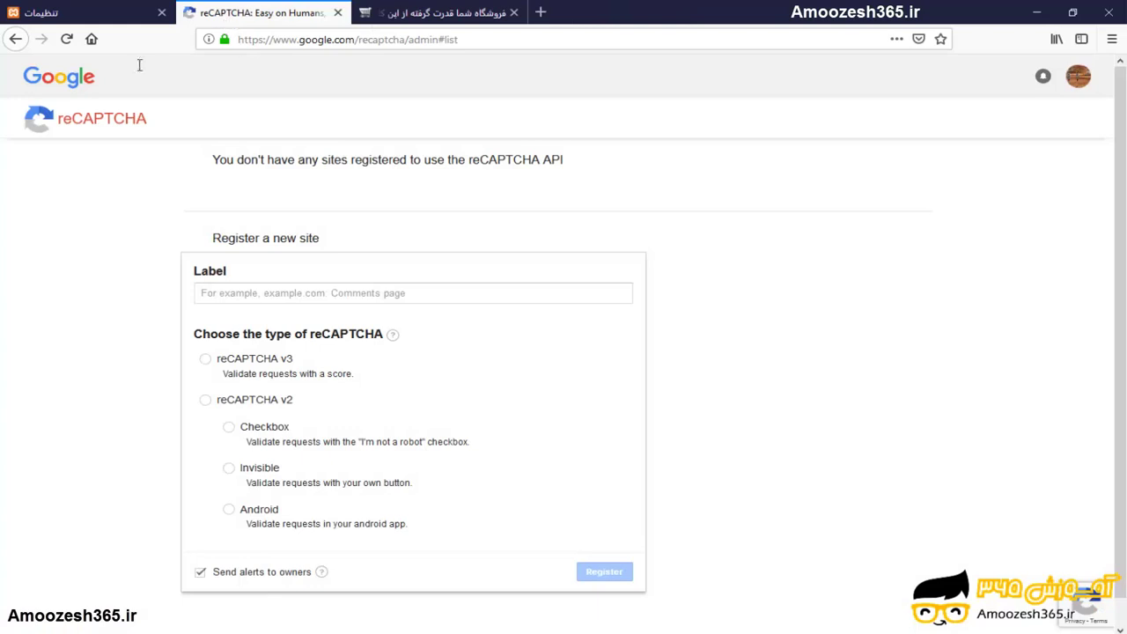
left_click(280, 293)
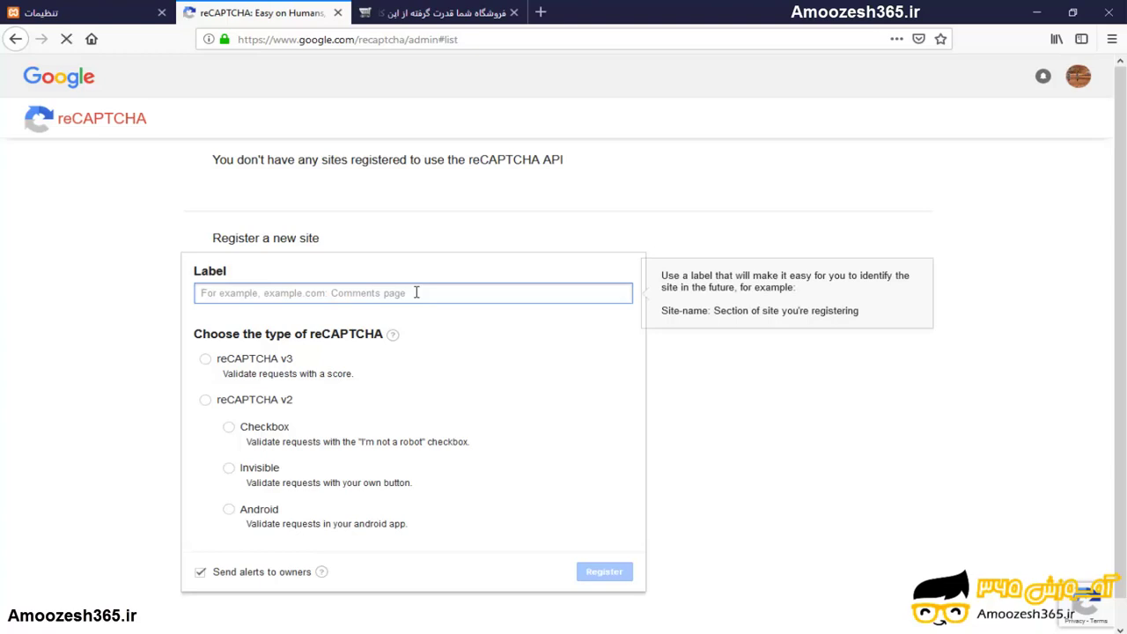
type("ج")
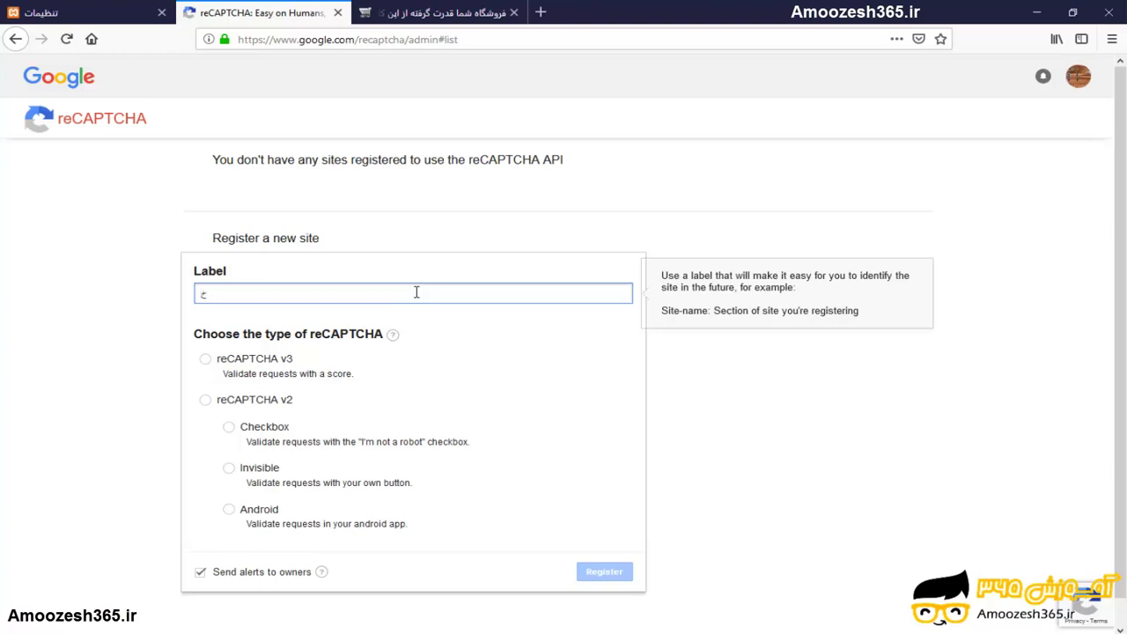
key("BackSpace")
type("opencart")
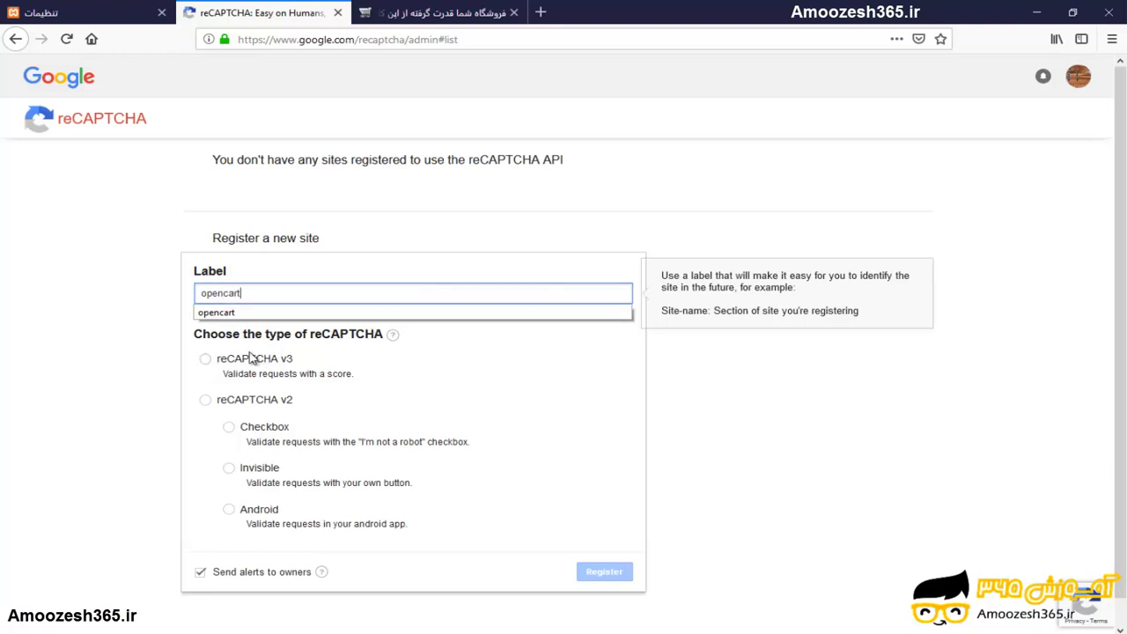
Step: Choose reCAPTCHA v3, add domain opencart.com, accept the Terms of Service, and register
left_click(205, 359)
scroll(229, 370, "down", 5)
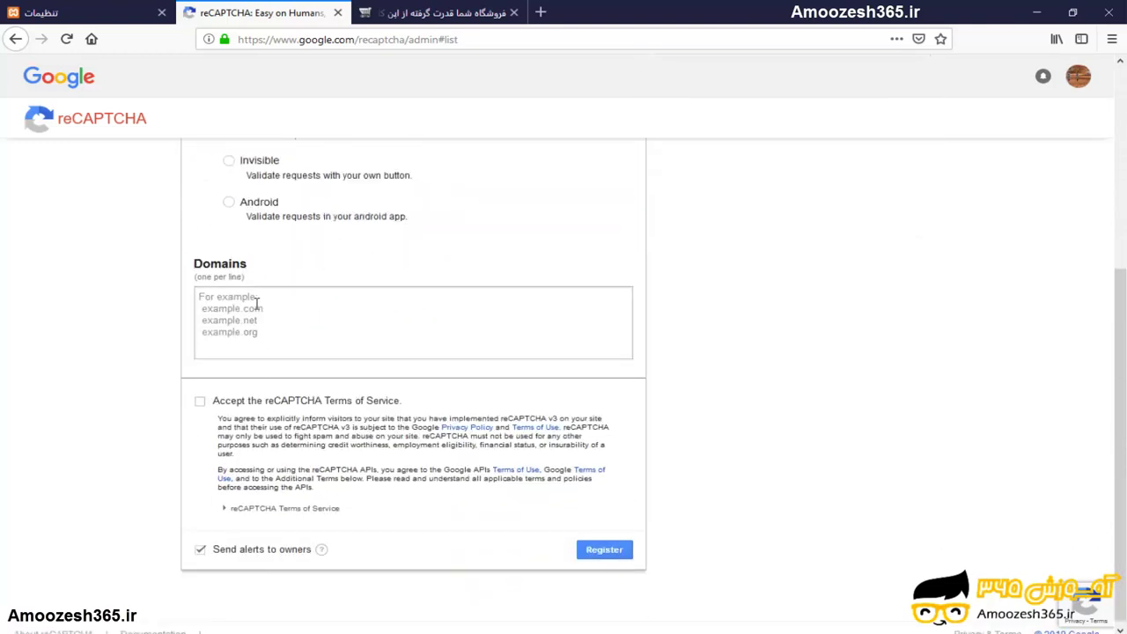
left_click(257, 303)
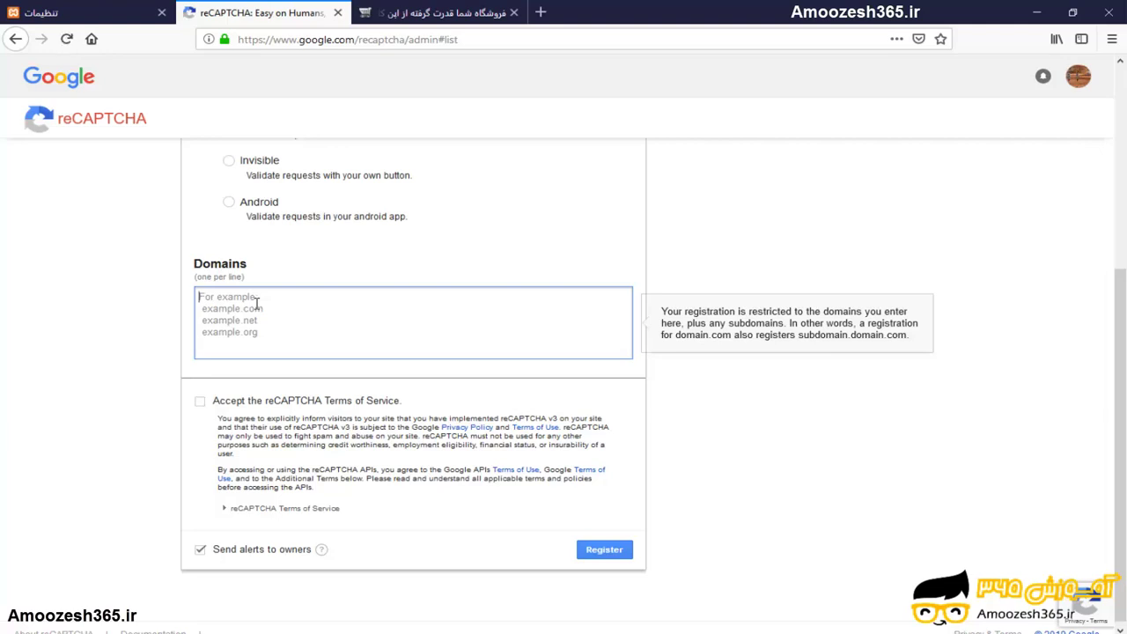
type("opencart.com")
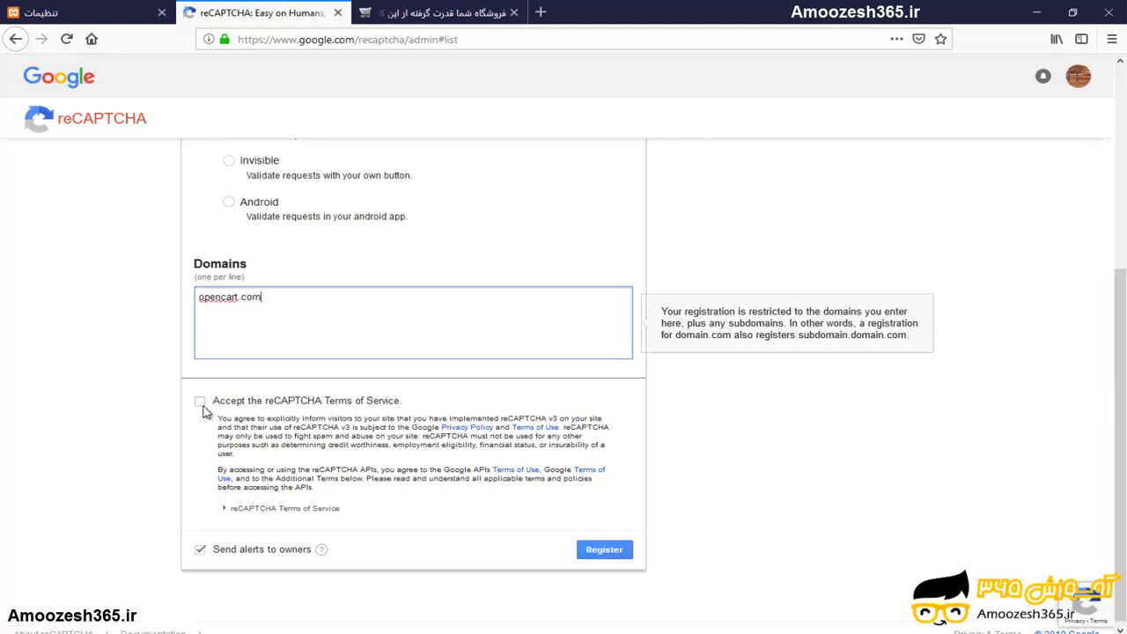
left_click(200, 401)
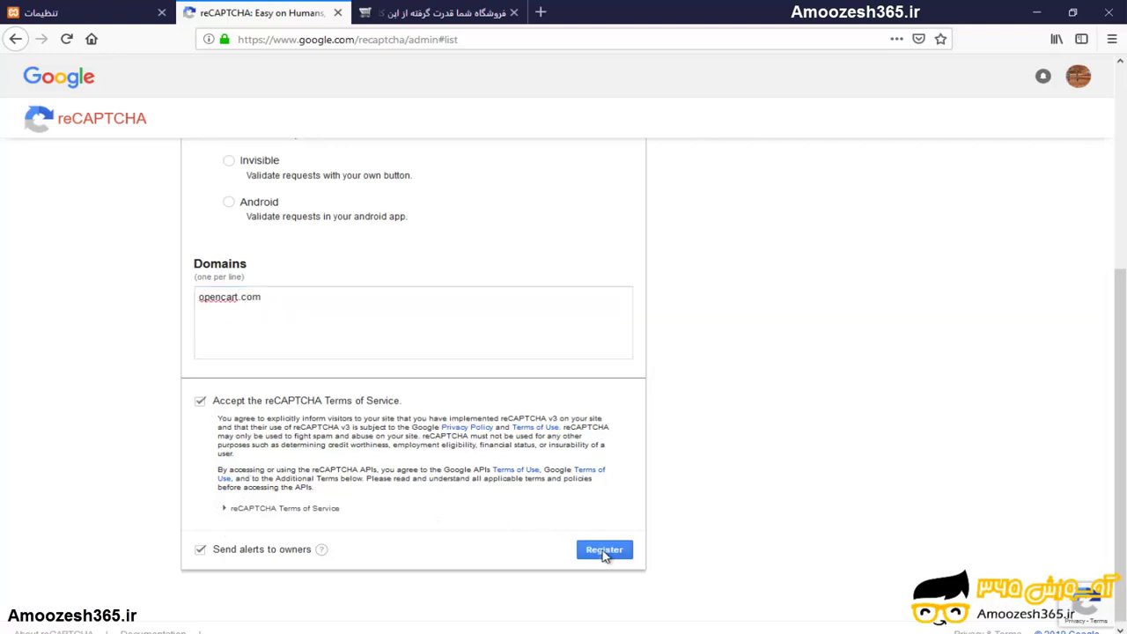
left_click(604, 551)
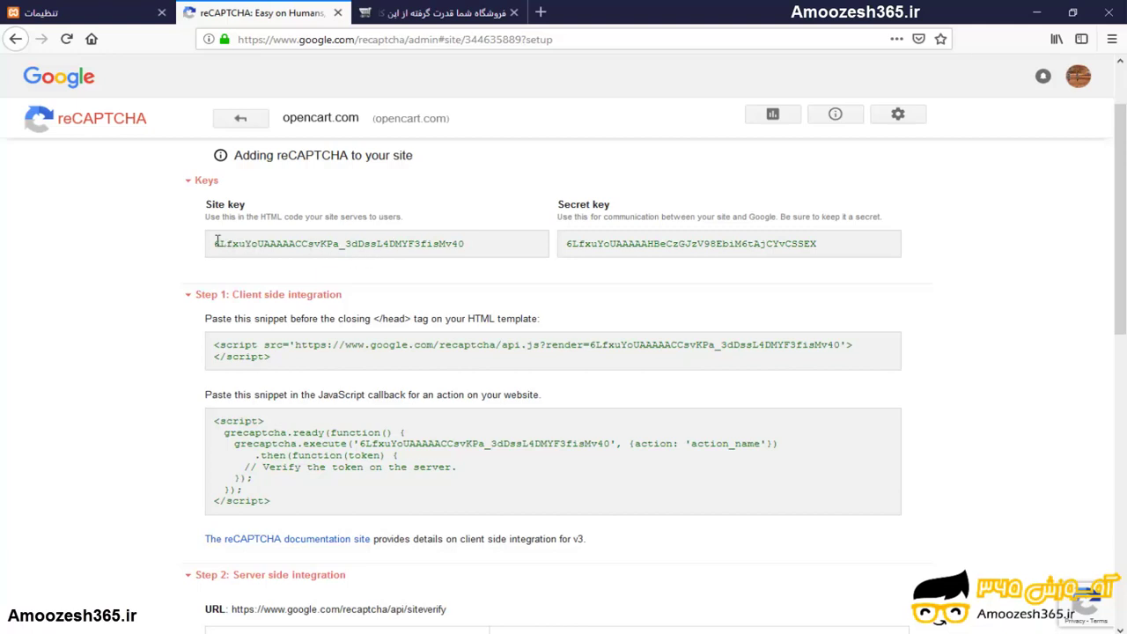
Step: Select the opencart.com site key and go back to the OpenCart Google settings tab
left_click_drag(215, 190, 469, 204)
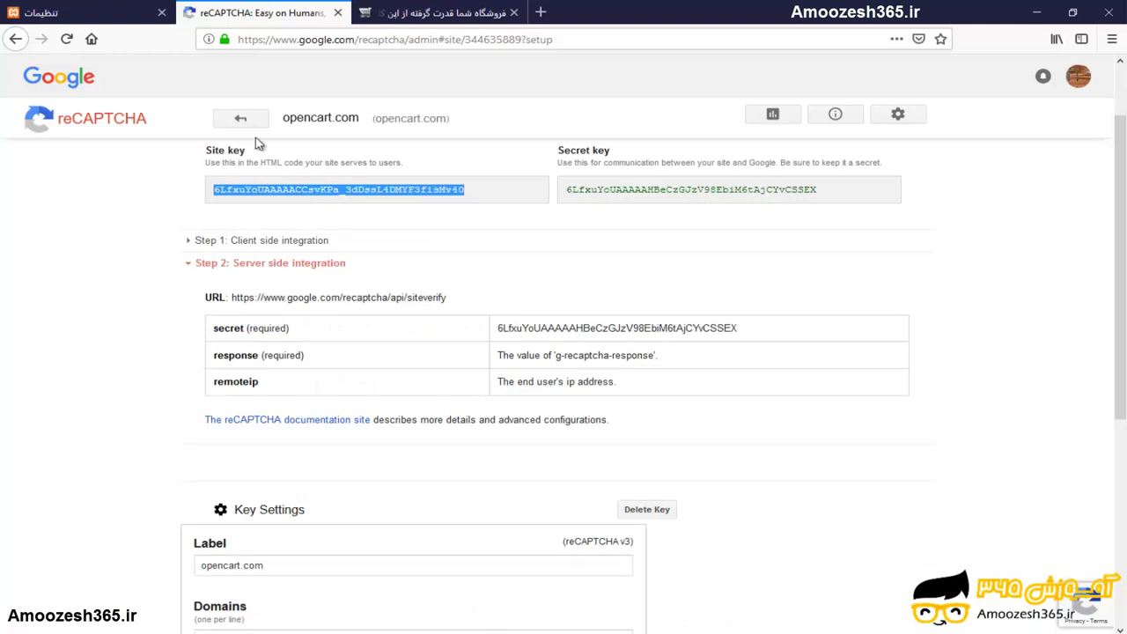
left_click(130, 10)
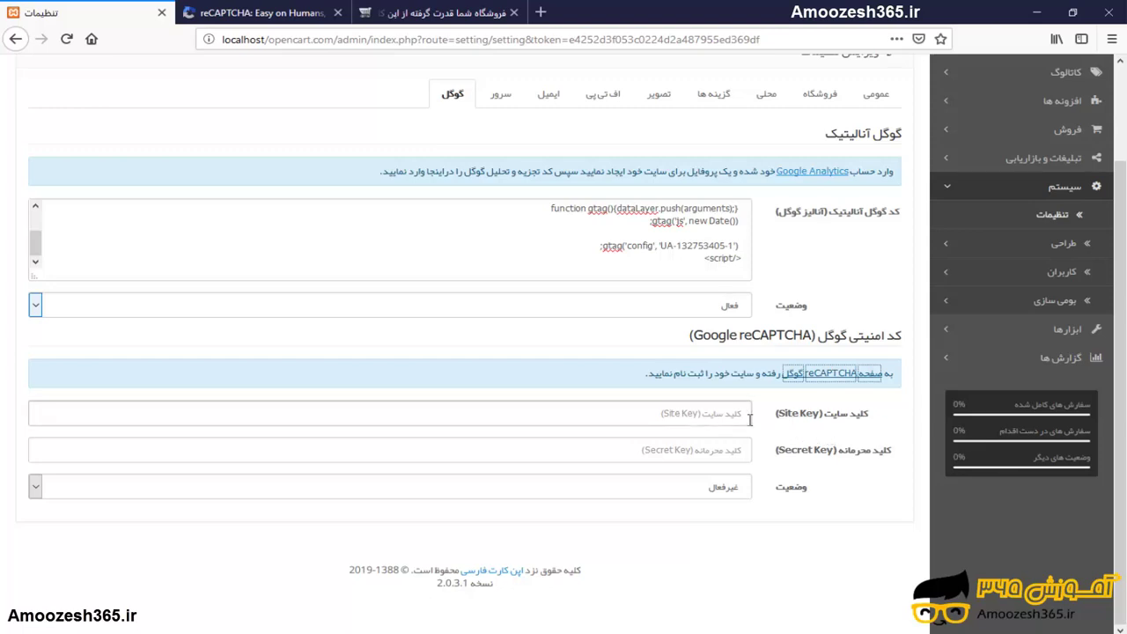
Step: Paste the reCAPTCHA site key, then copy the secret key from the reCAPTCHA page into Secret Key
left_click(727, 418)
key("ctrl+v")
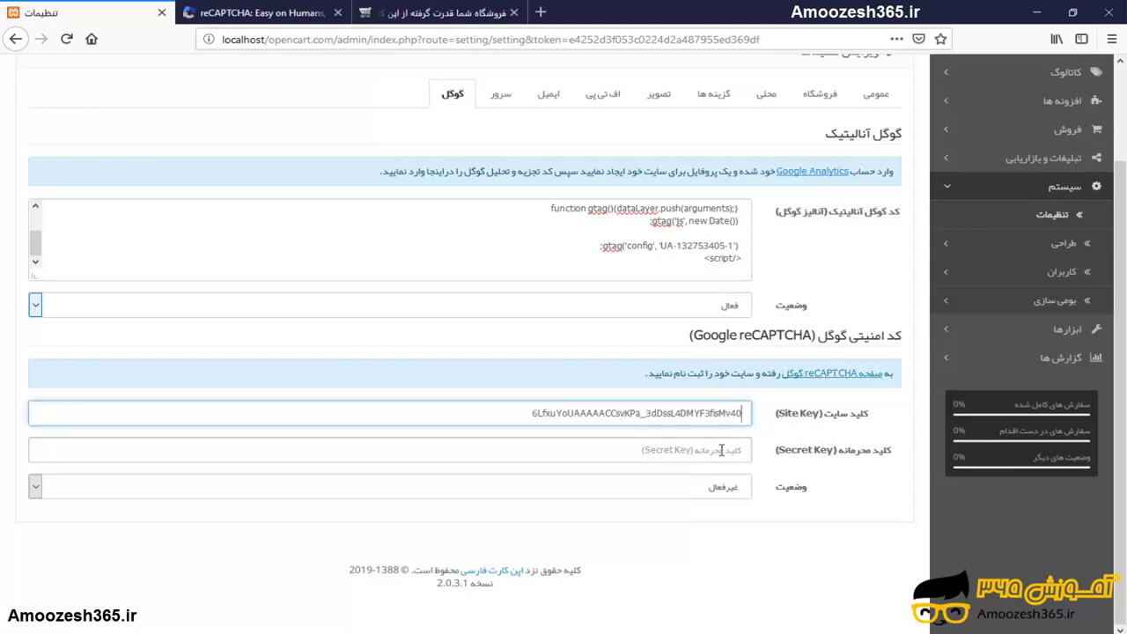
left_click(861, 451)
left_click(200, 10)
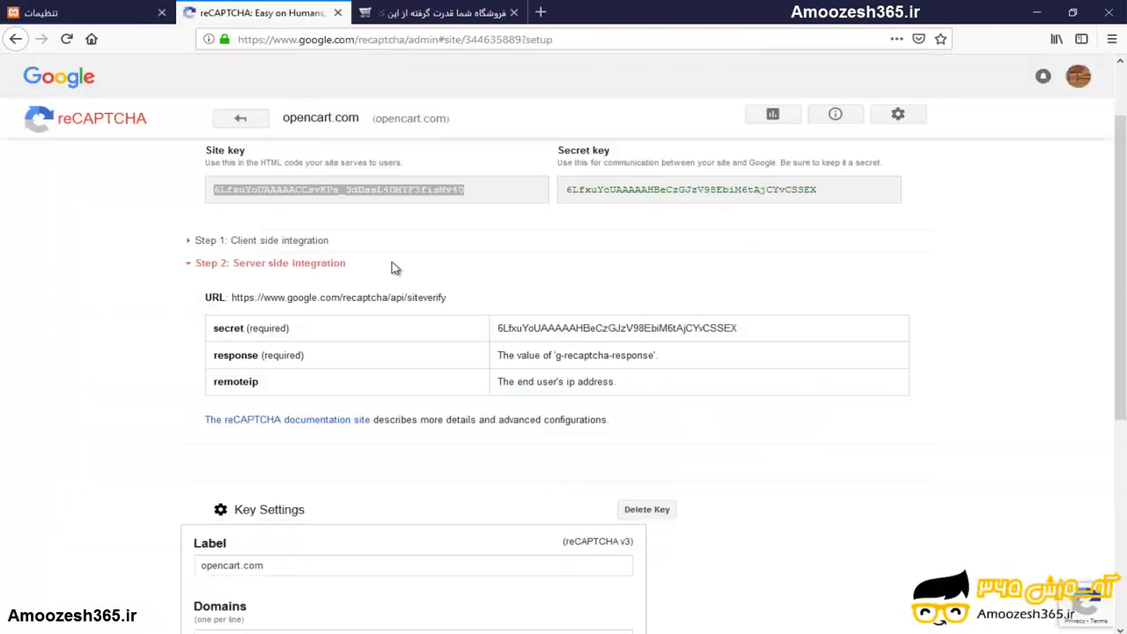
left_click_drag(568, 195, 837, 202)
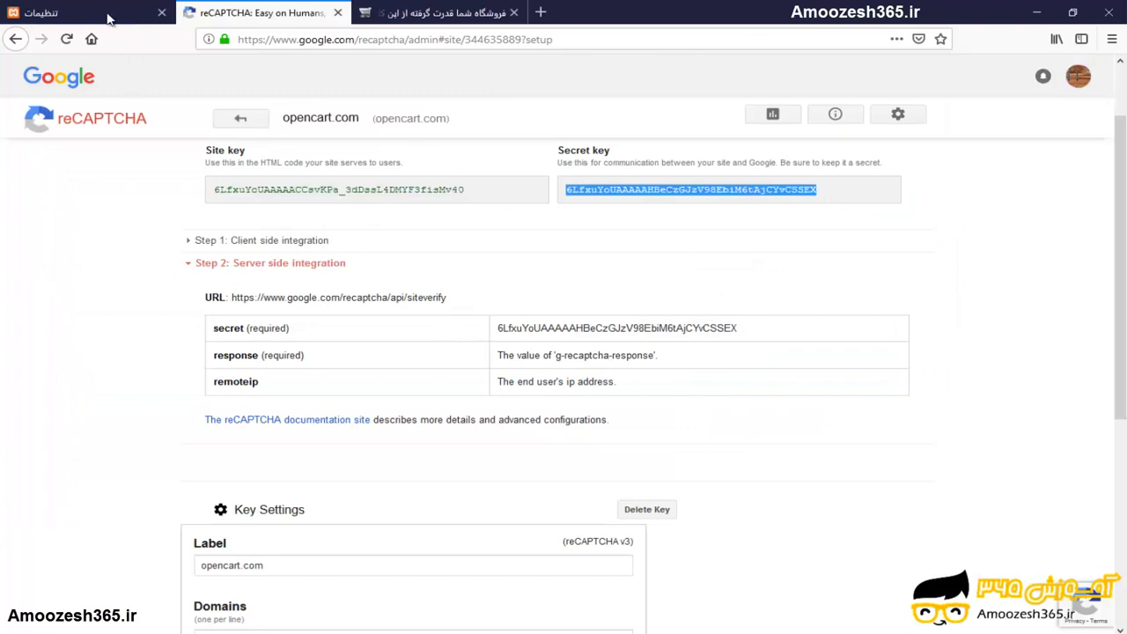
key("shift+Tab")
key("shift+Tab")
key("shift+Tab")
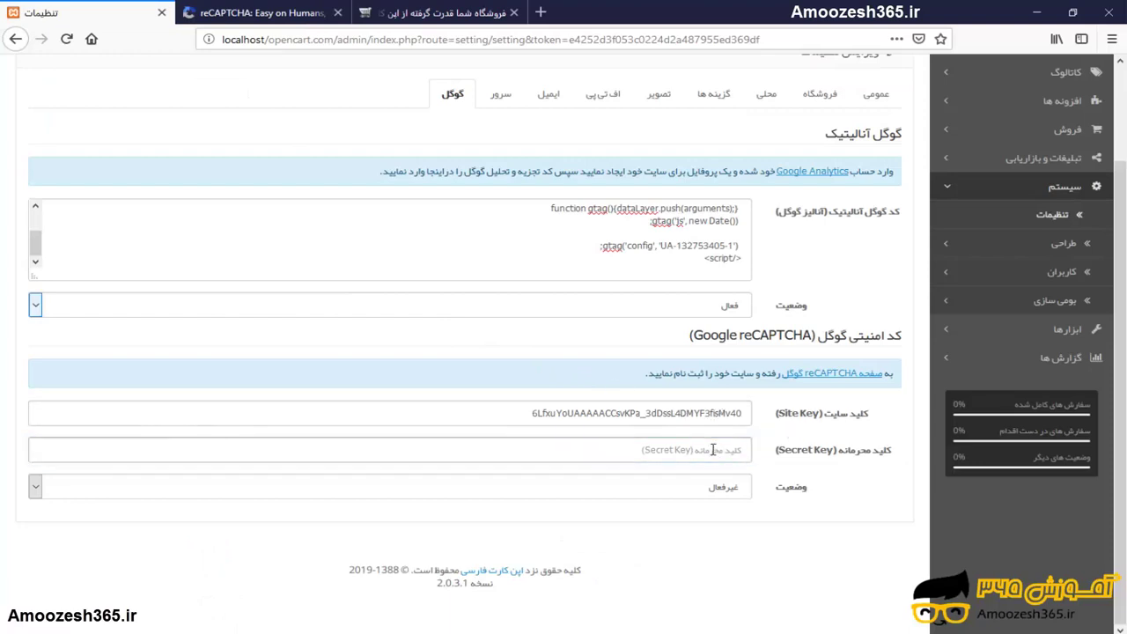
left_click(713, 449)
key("ctrl+v")
Step: Set the reCAPTCHA status to فعال (enabled) and save the Google settings
left_click(722, 486)
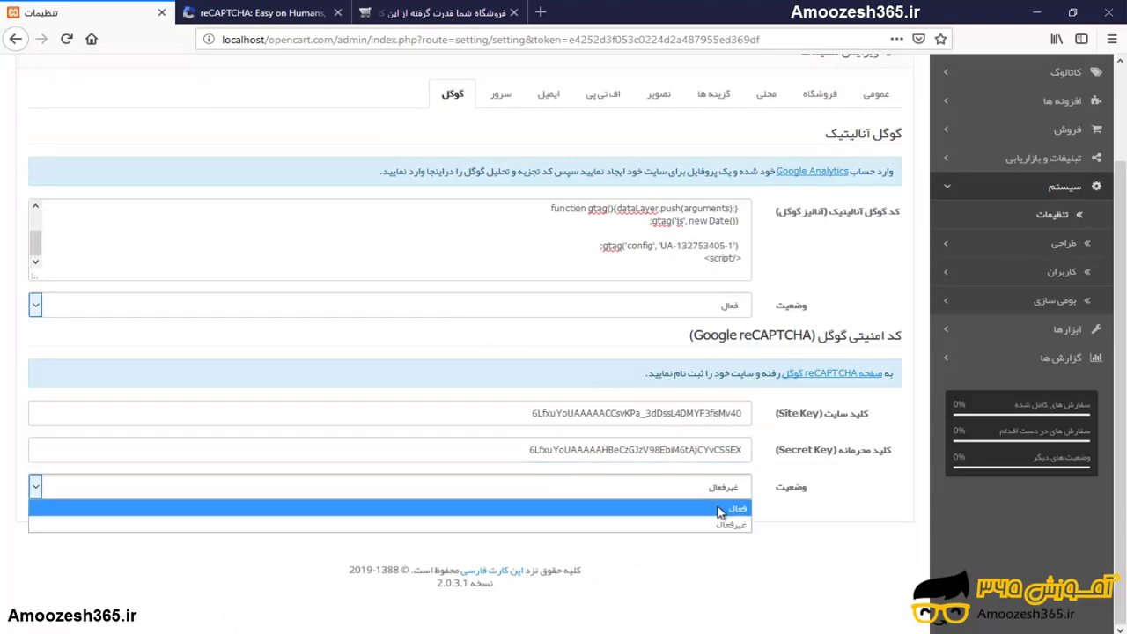
left_click(720, 509)
scroll(531, 387, "up", 1)
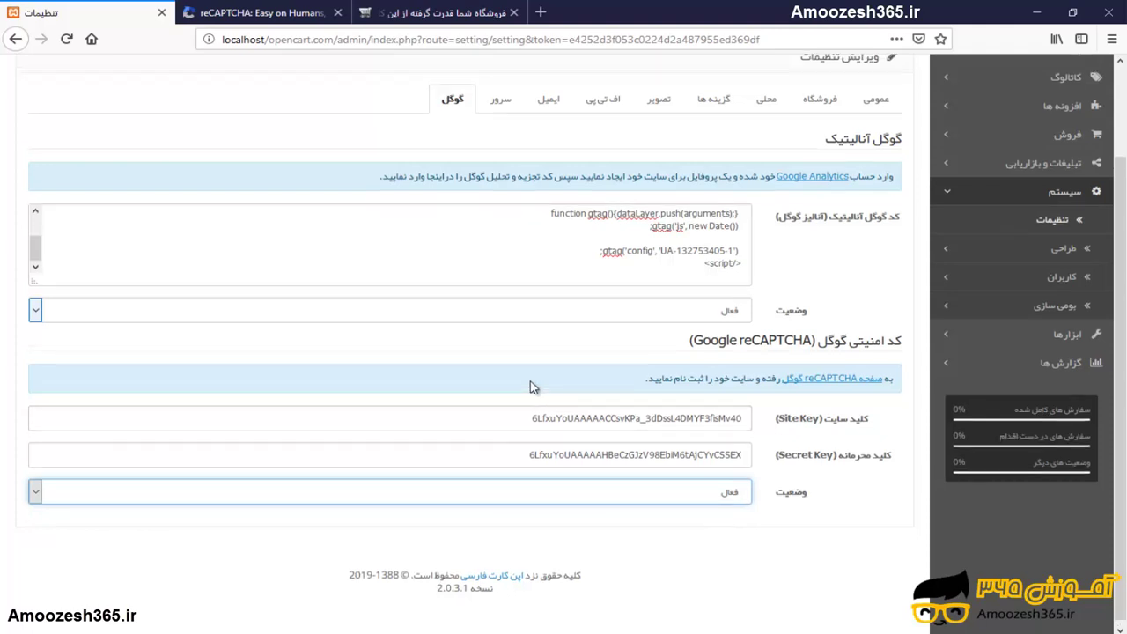
scroll(531, 387, "up", 3)
left_click(65, 113)
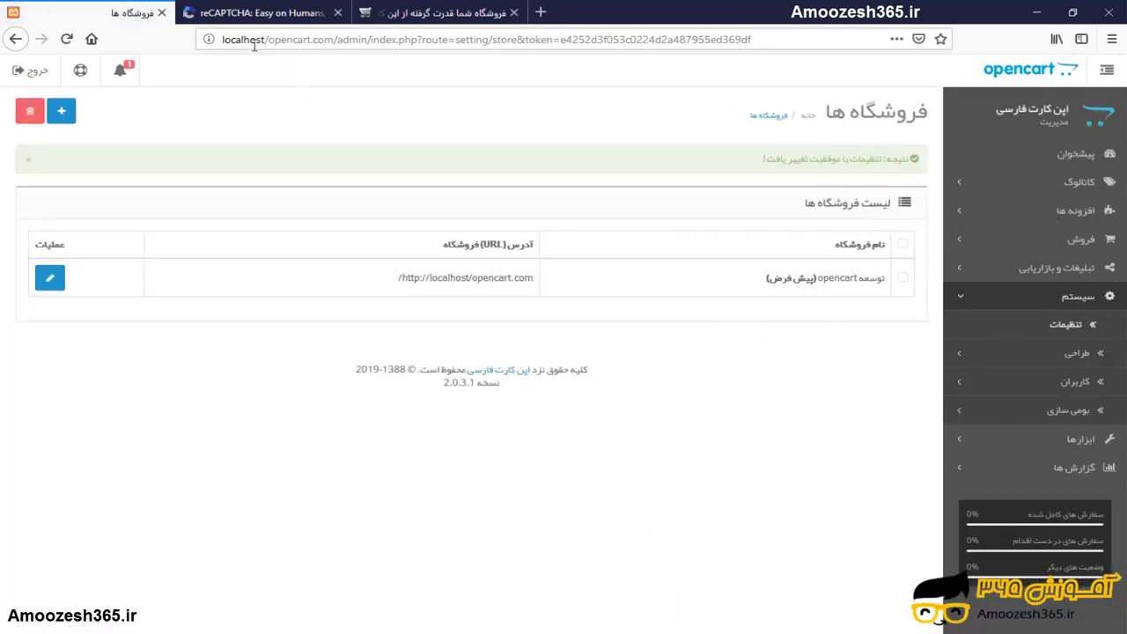
left_click(264, 12)
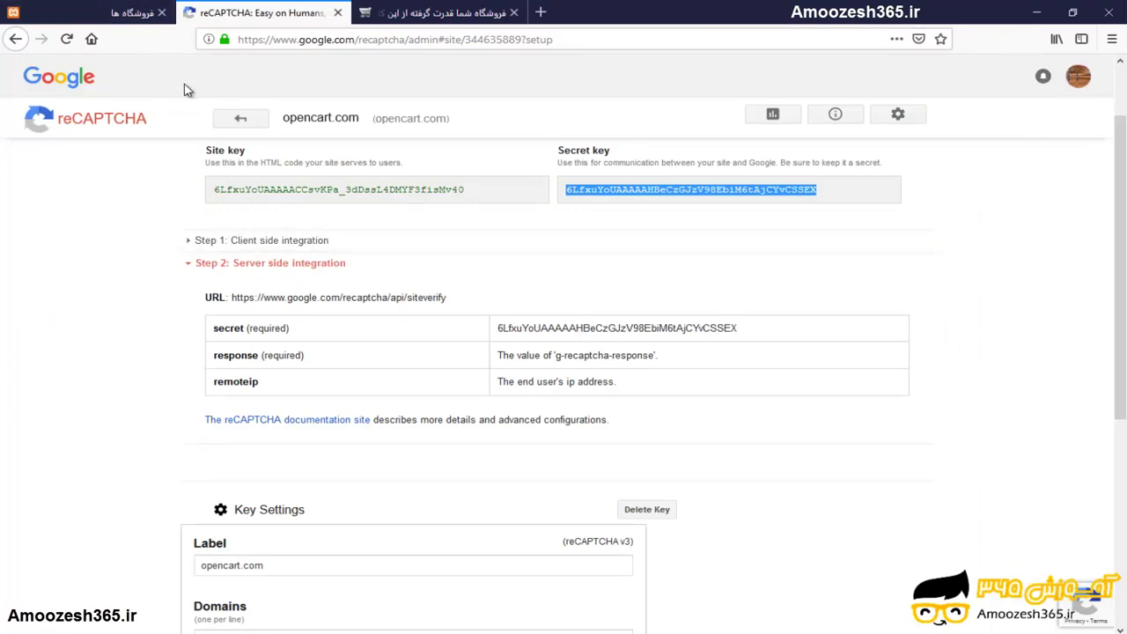
Step: Expand 'Step 1: Client side integration' on the reCAPTCHA admin page and select its HTML script snippet
left_click(99, 14)
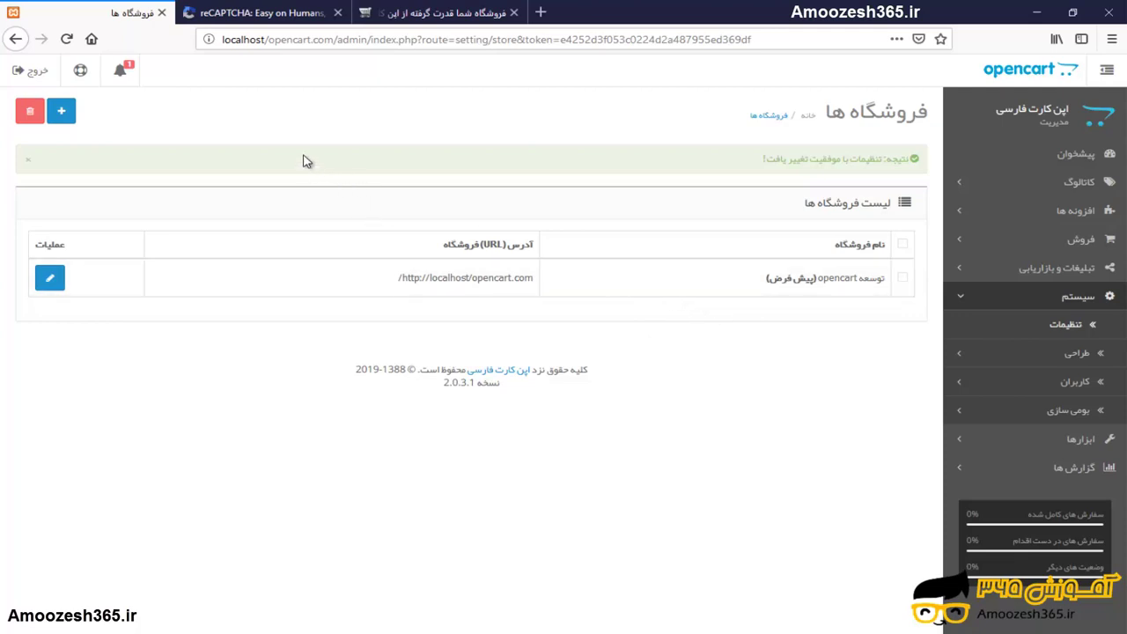
key("ctrl+Tab")
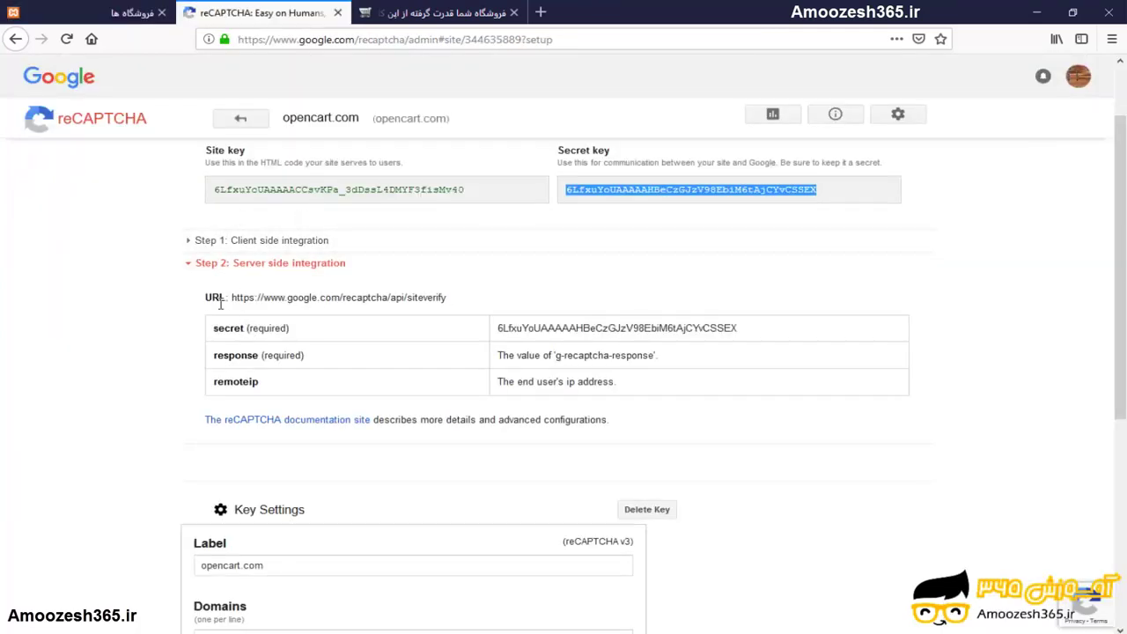
left_click(196, 242)
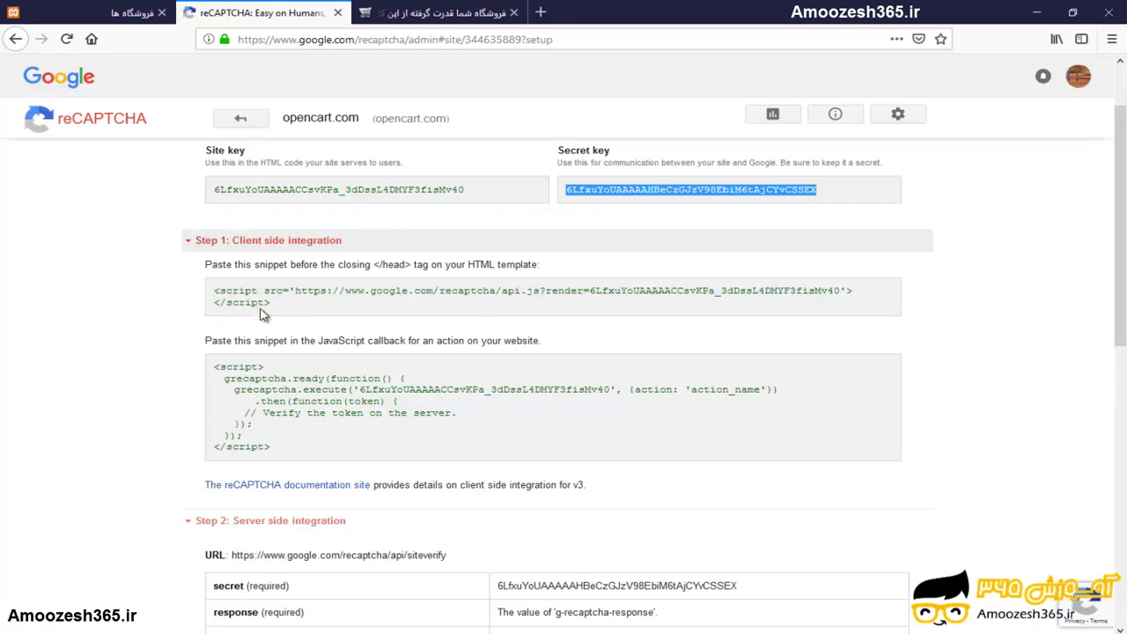
left_click_drag(273, 304, 481, 294)
left_click(537, 292)
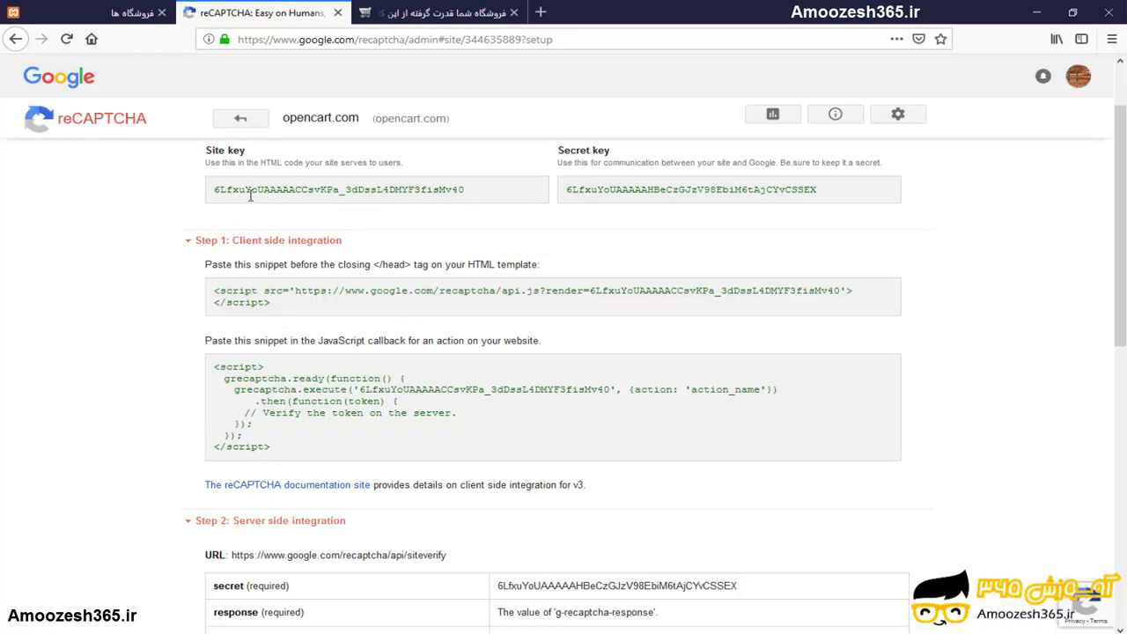
Step: Review the site and secret keys, the head script snippet and the JavaScript callback code
left_click_drag(216, 187, 410, 188)
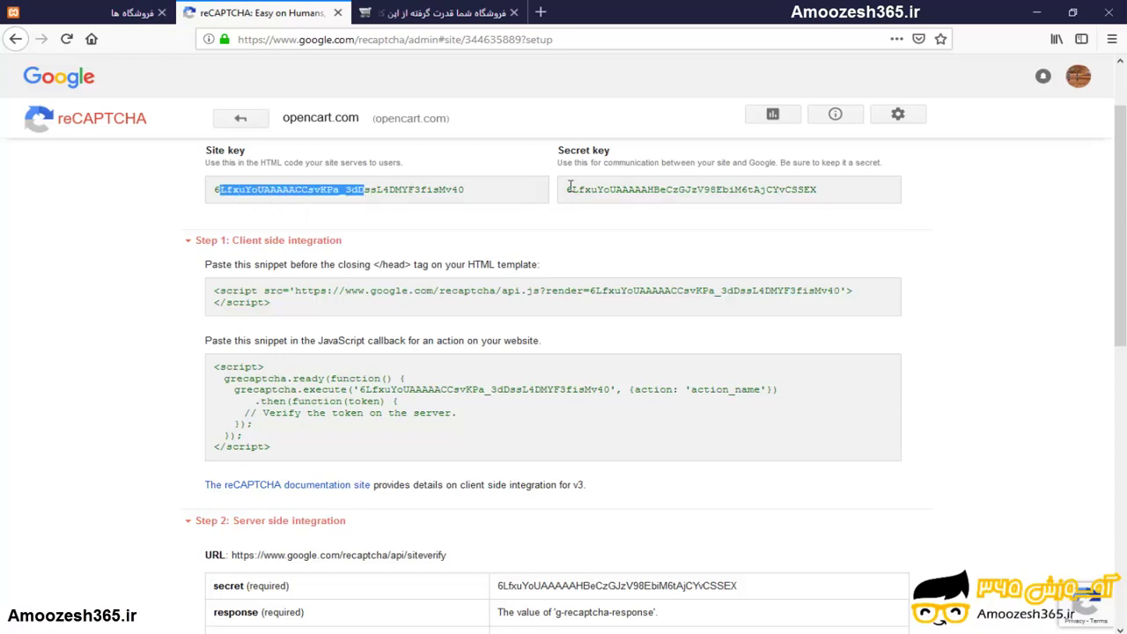
left_click_drag(353, 164, 505, 206)
left_click_drag(439, 188, 485, 188)
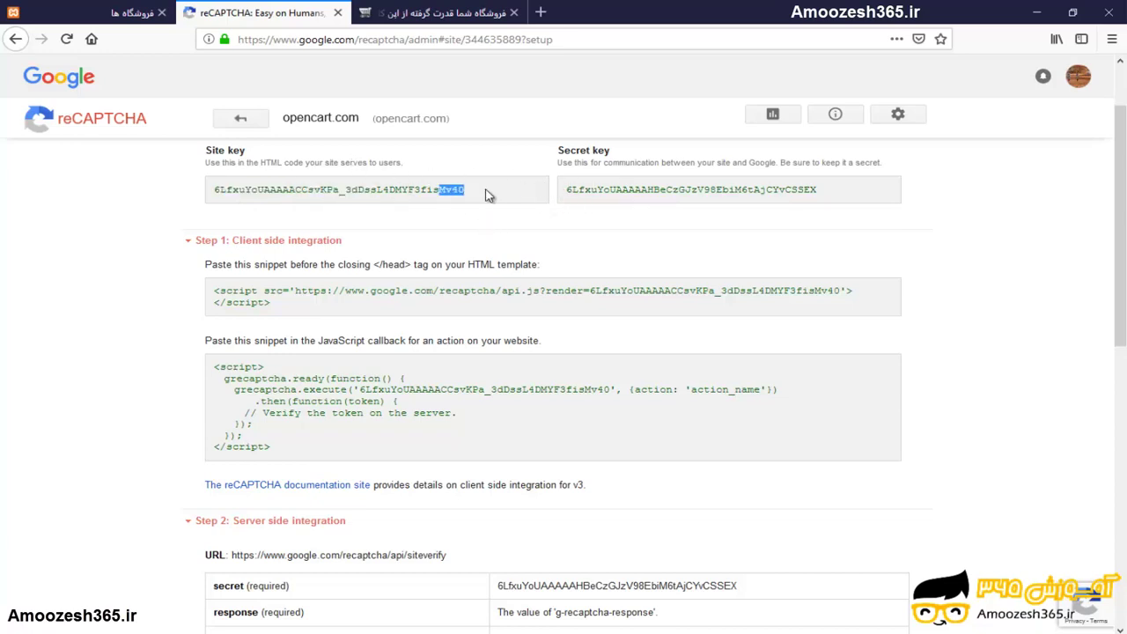
left_click_drag(630, 189, 583, 189)
left_click_drag(275, 305, 209, 297)
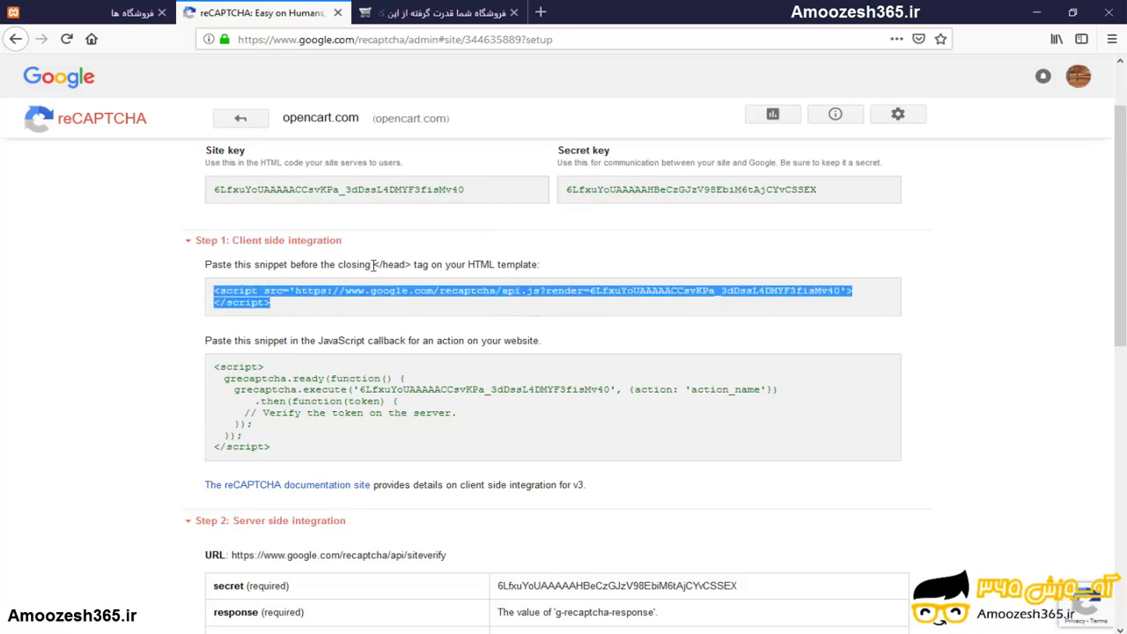
left_click_drag(383, 264, 419, 277)
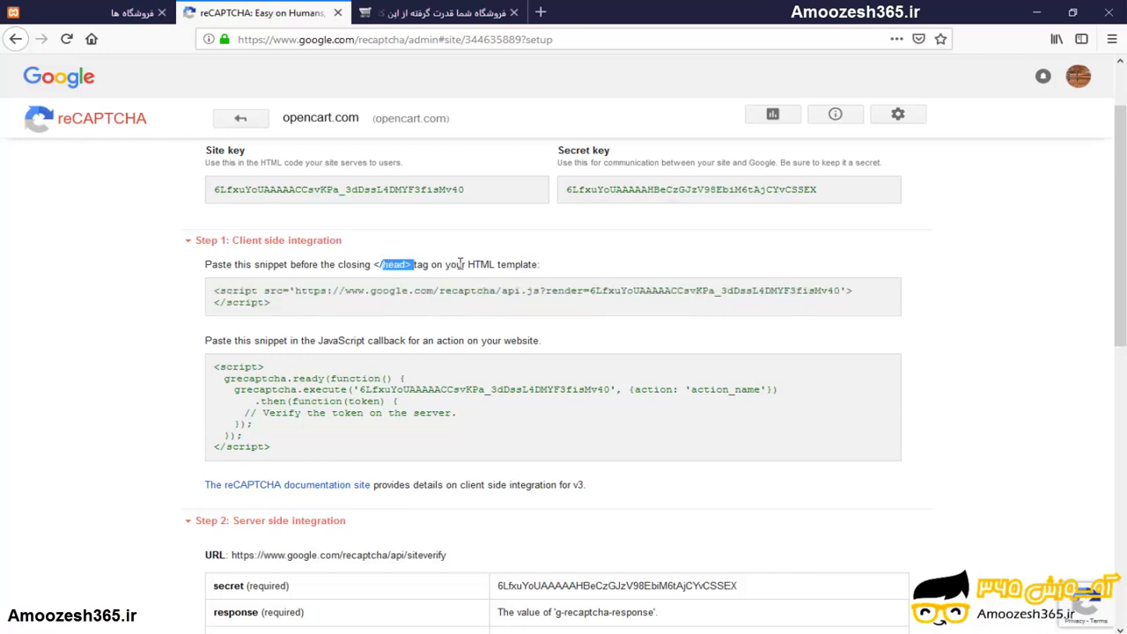
left_click_drag(271, 302, 215, 289)
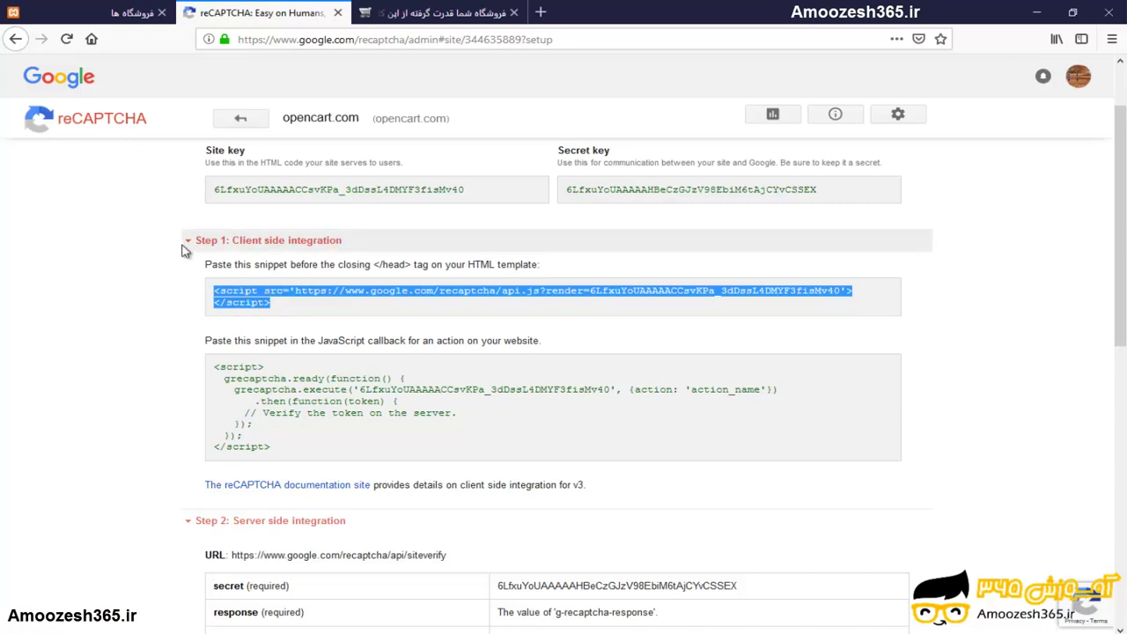
left_click_drag(275, 446, 211, 373)
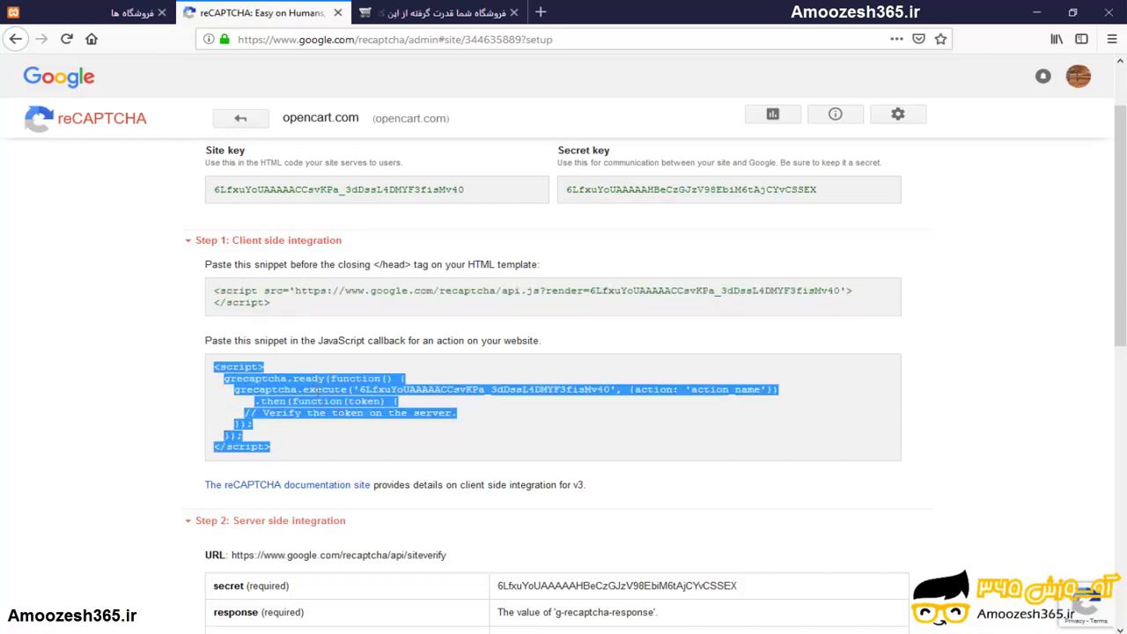
scroll(136, 355, "down", 2)
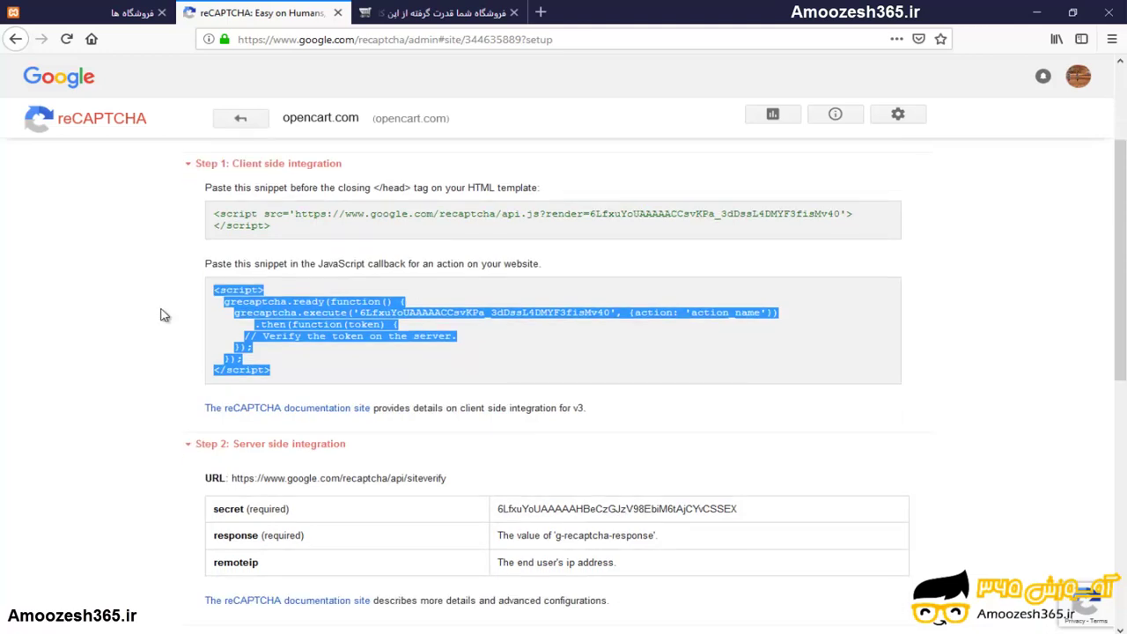
scroll(150, 241, "up", 1)
scroll(150, 241, "up", 3)
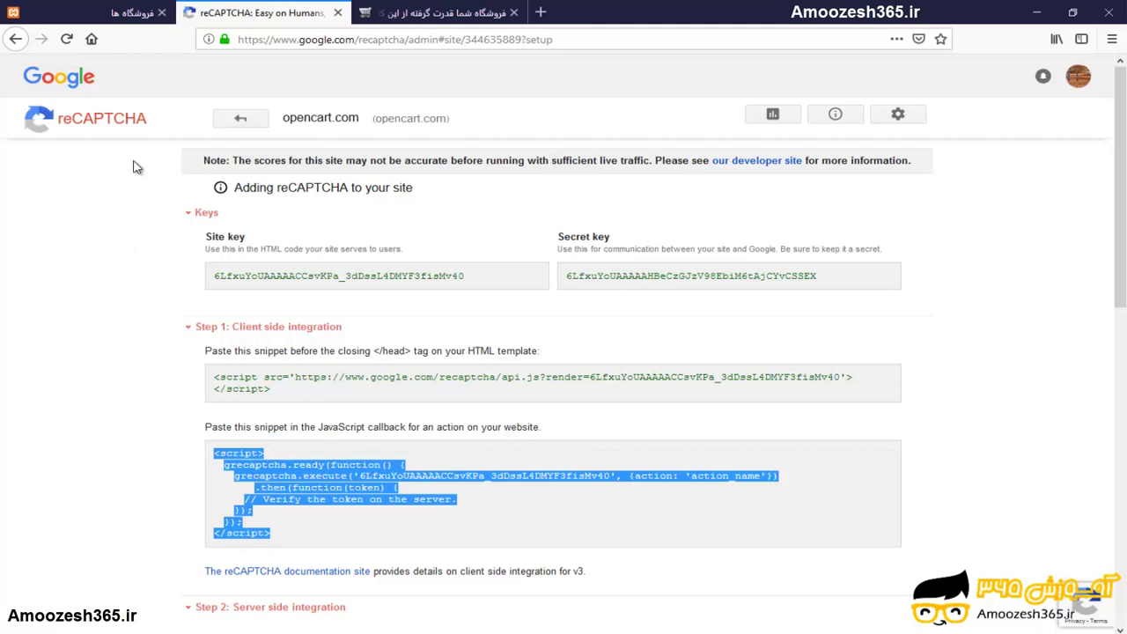
Step: Sign out of the Google account, close the Google Accounts page, and return to OpenCart admin
left_click(1069, 91)
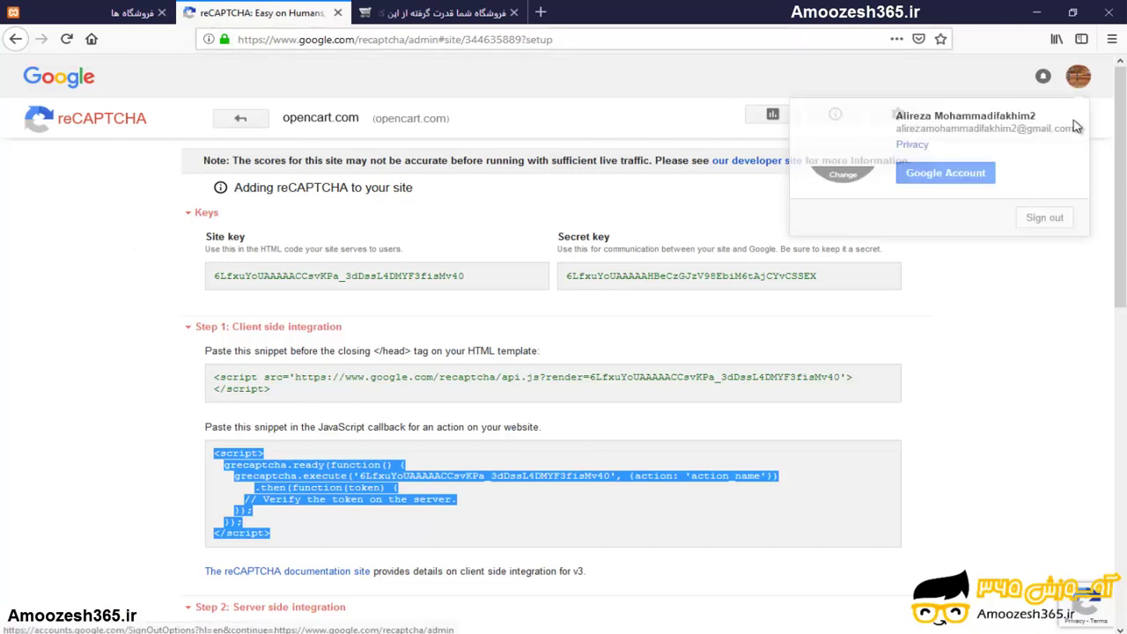
left_click(977, 219)
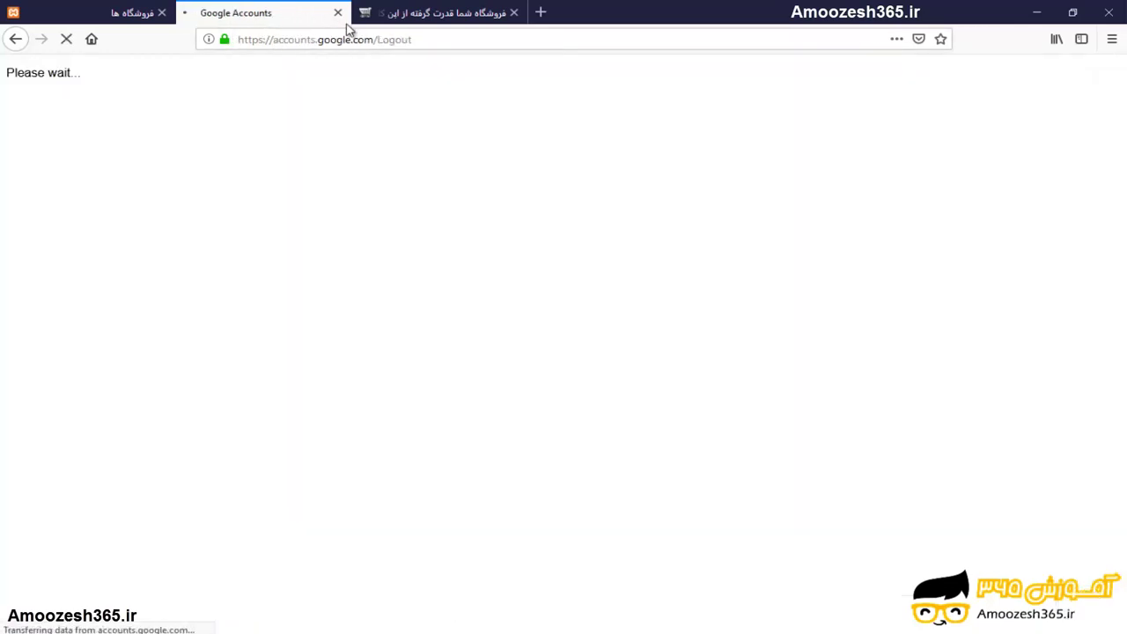
left_click(336, 13)
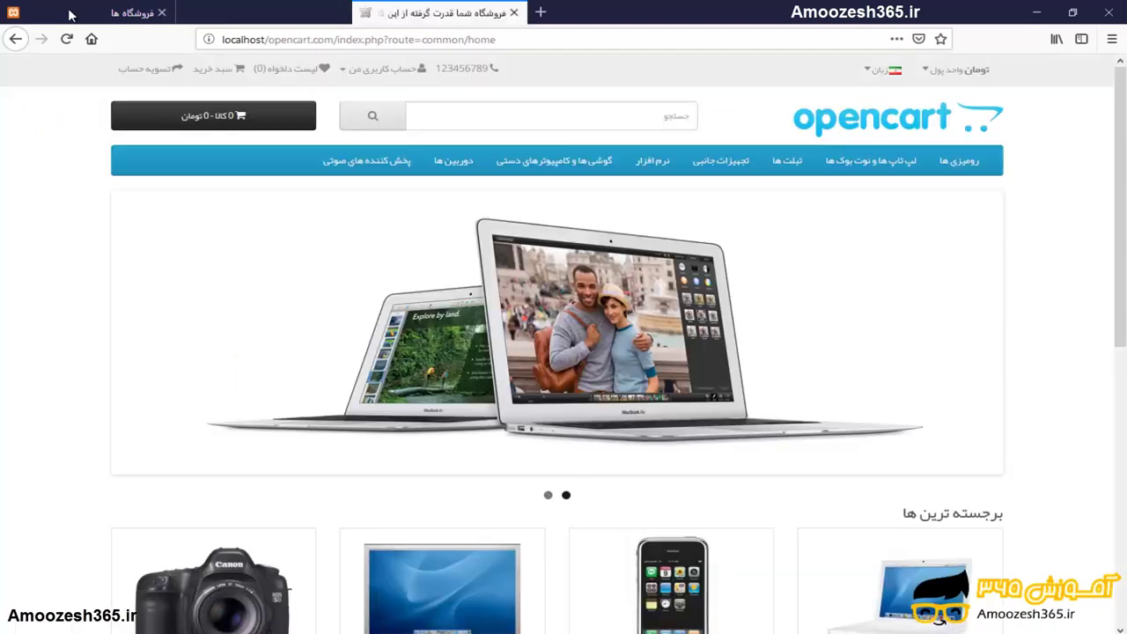
left_click(75, 12)
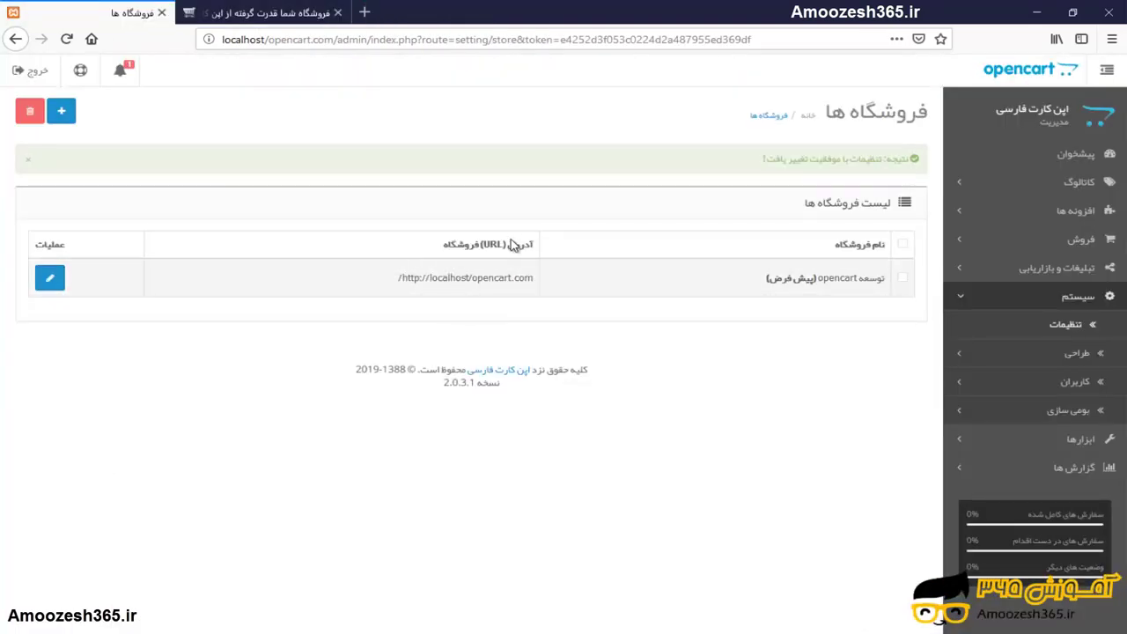